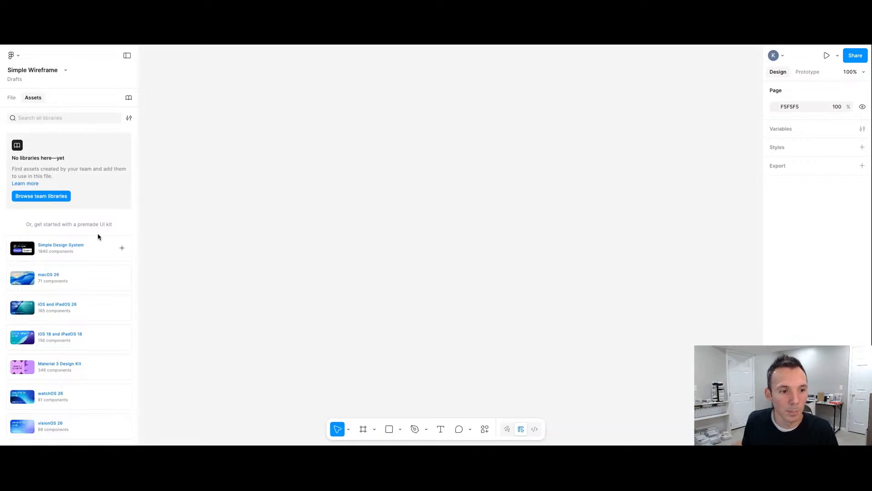
Step: Add the Simple Design System UI kit to the file and open its component library
left_click(12, 99)
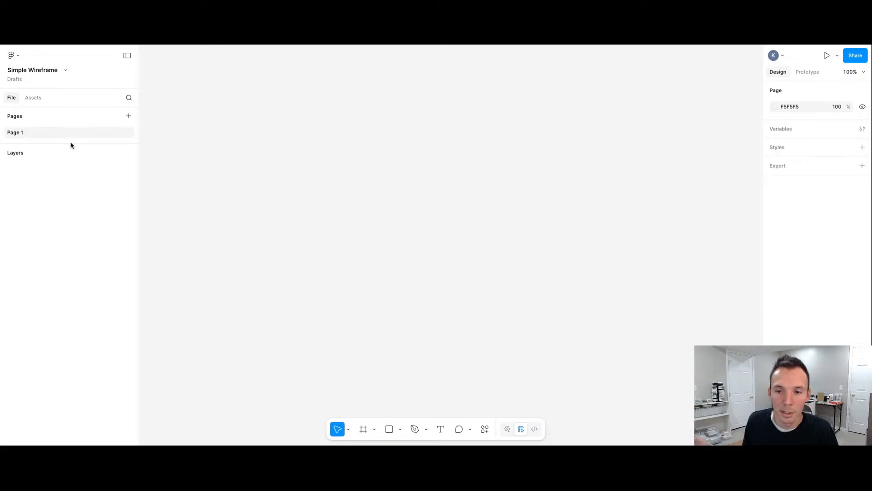
left_click(34, 98)
mouse_move(82, 268)
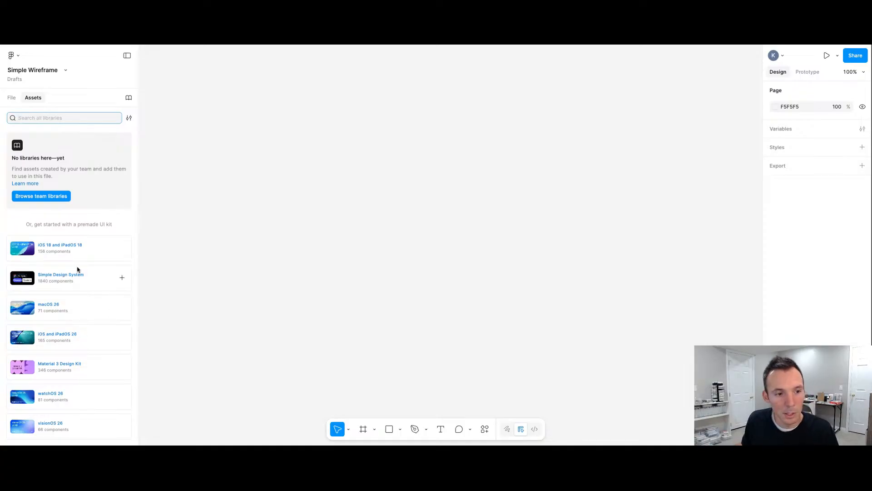
left_click(121, 278)
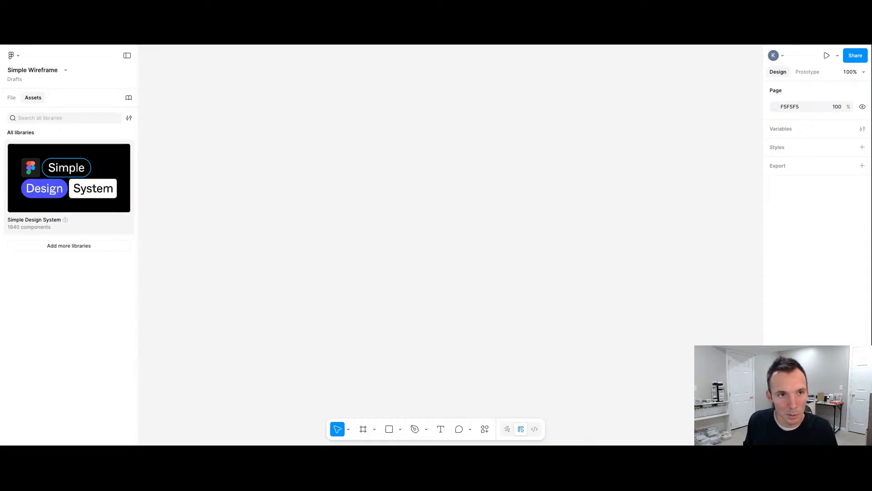
left_click(78, 177)
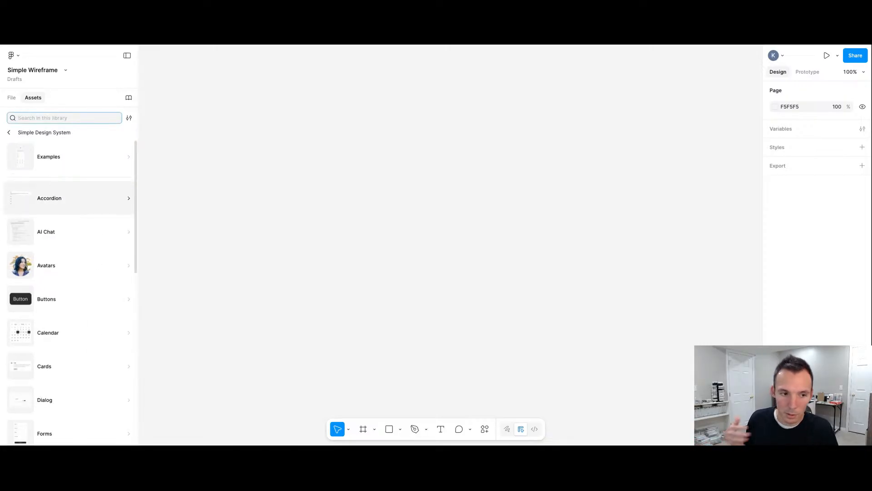
Step: Insert a desktop instance of the Home Page template from the library's Examples category
scroll(63, 205, "down", 5)
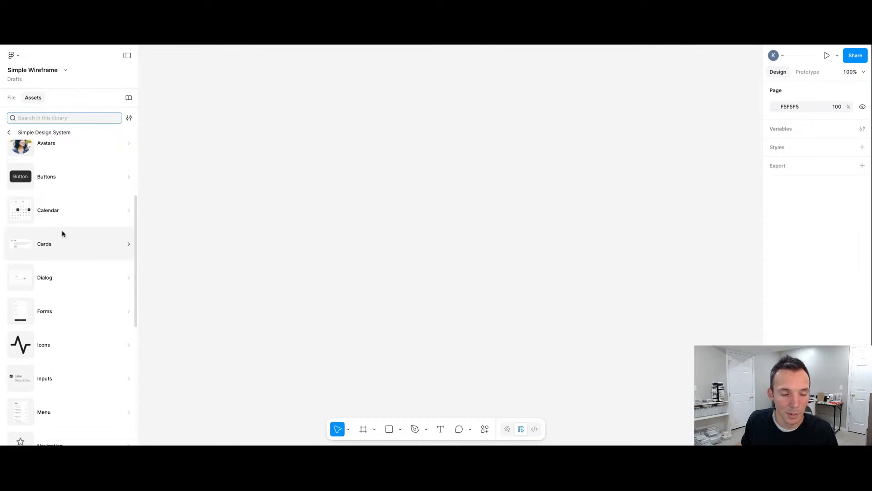
scroll(91, 208, "up", 5)
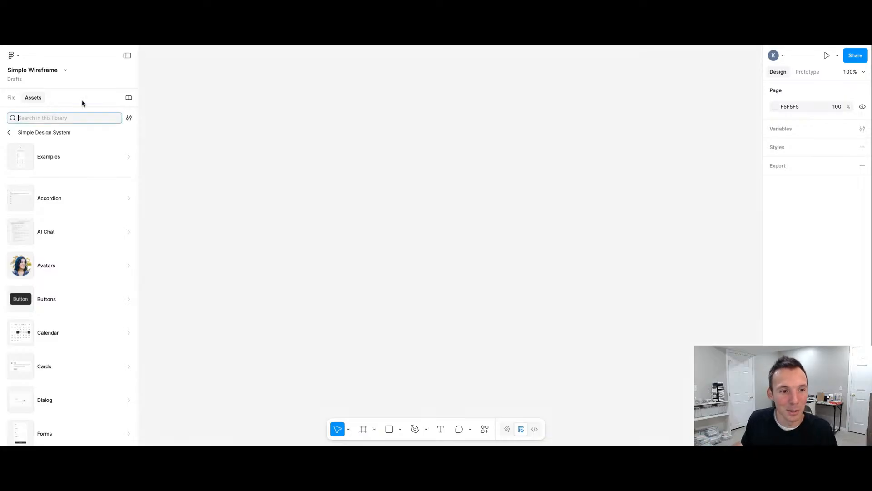
scroll(86, 332, "down", 3)
scroll(83, 318, "up", 3)
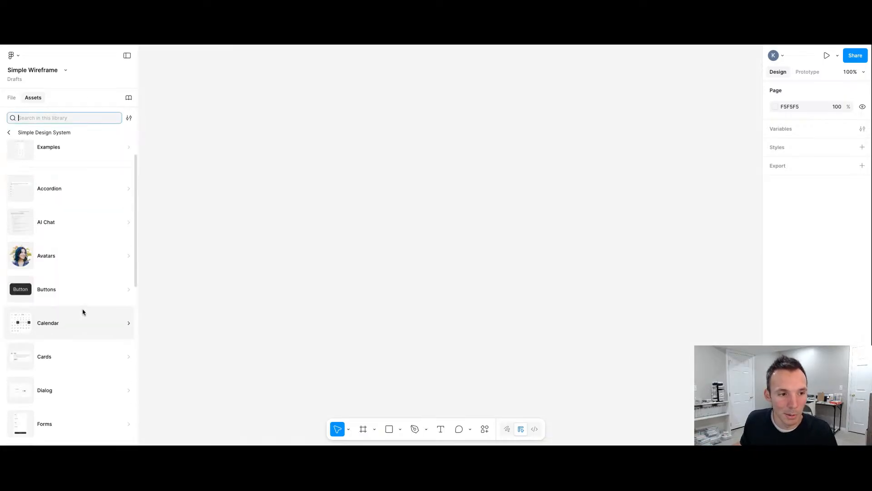
left_click(83, 157)
scroll(101, 202, "down", 6)
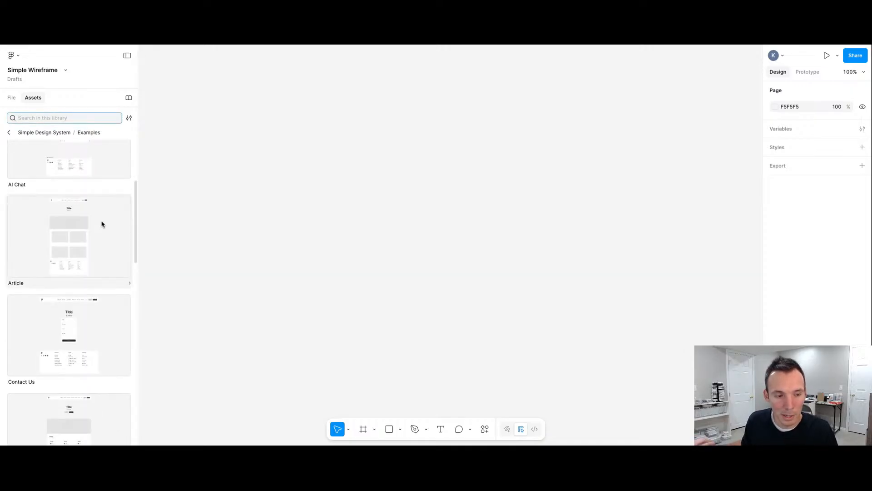
scroll(101, 224, "down", 5)
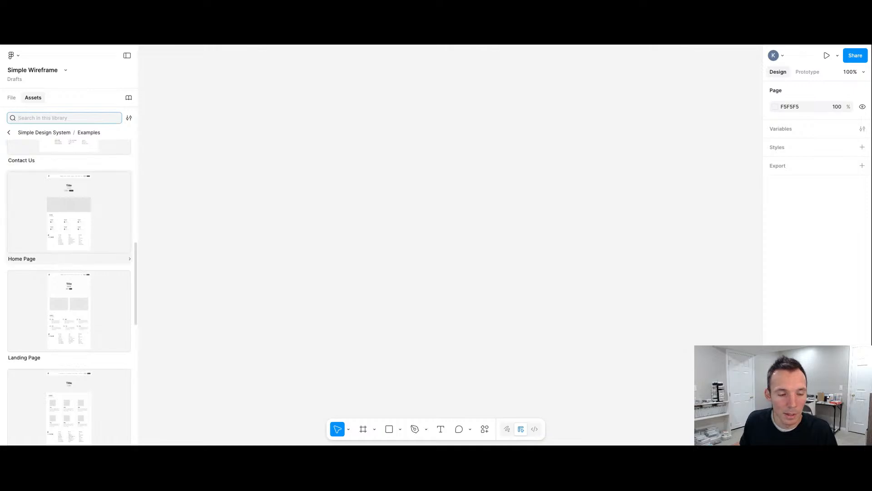
scroll(91, 194, "down", 5)
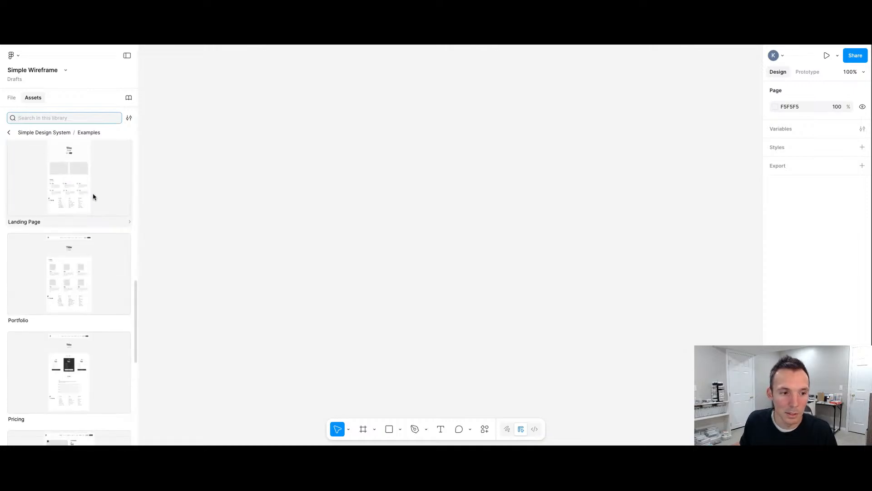
scroll(92, 244, "down", 5)
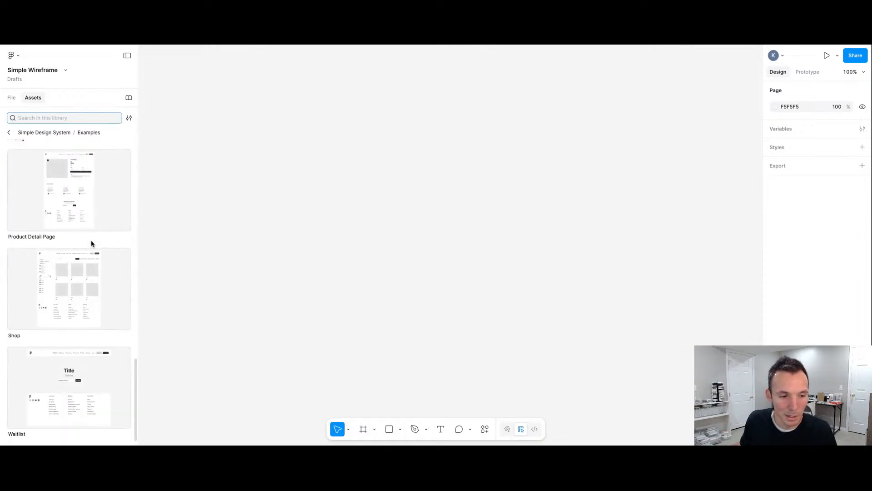
scroll(88, 335, "up", 15)
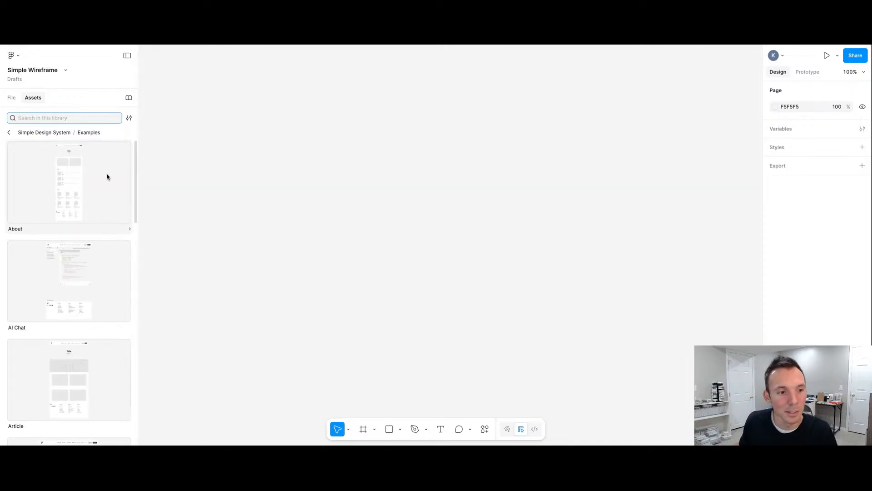
scroll(107, 176, "down", 2)
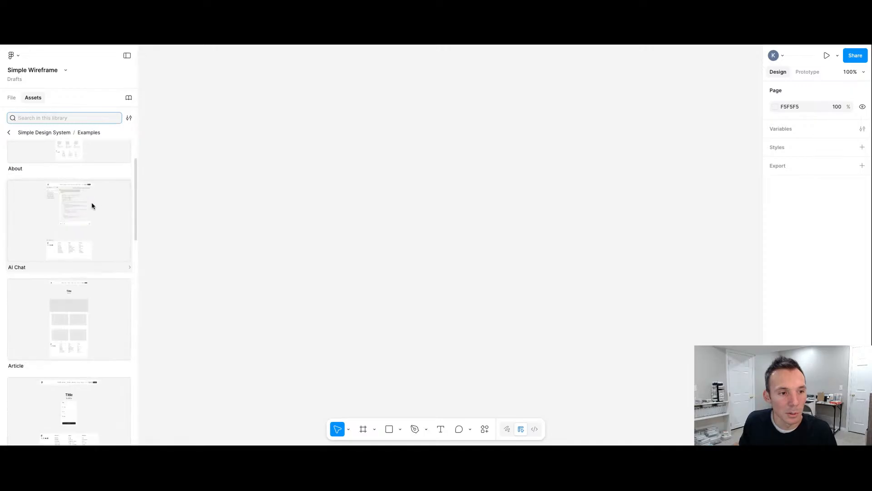
scroll(92, 205, "down", 8)
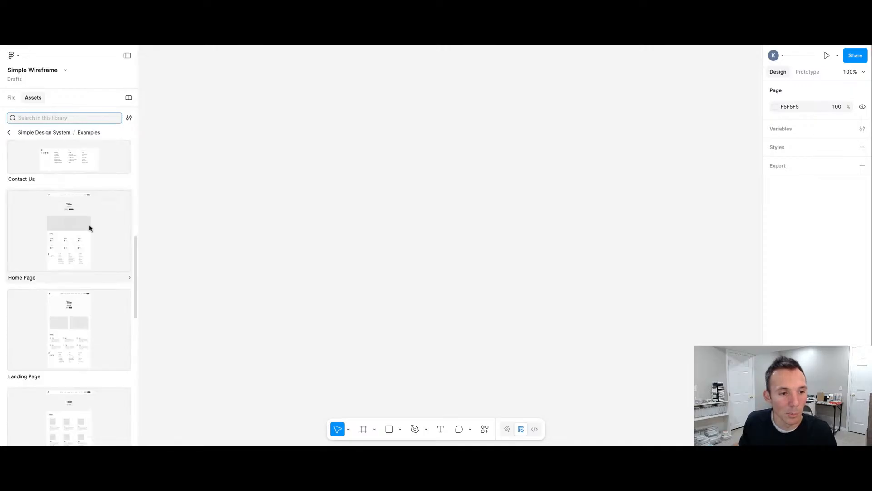
left_click(89, 238)
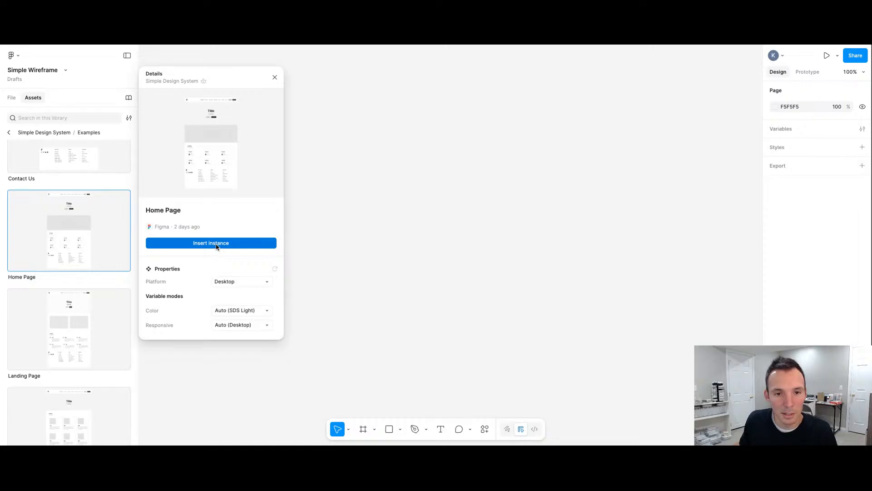
left_click(216, 247)
Step: Look over the inserted home page from the header and hero through the quote cards to the footer
scroll(323, 185, "down", 5)
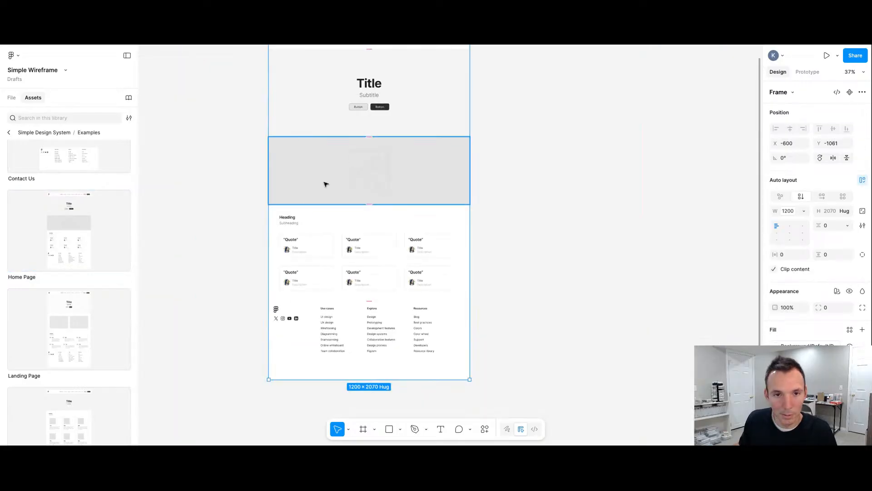
scroll(324, 186, "down", 2)
scroll(359, 109, "up", 5)
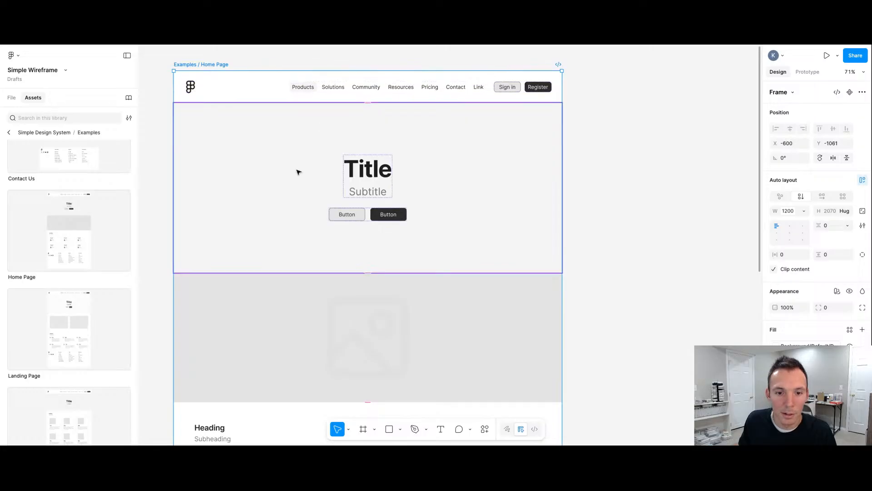
scroll(298, 172, "down", 3)
scroll(311, 208, "down", 3)
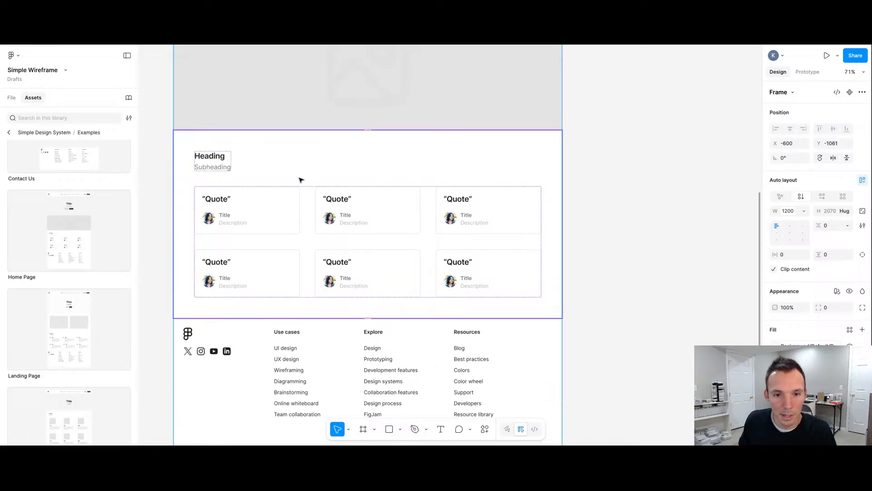
scroll(299, 179, "down", 3)
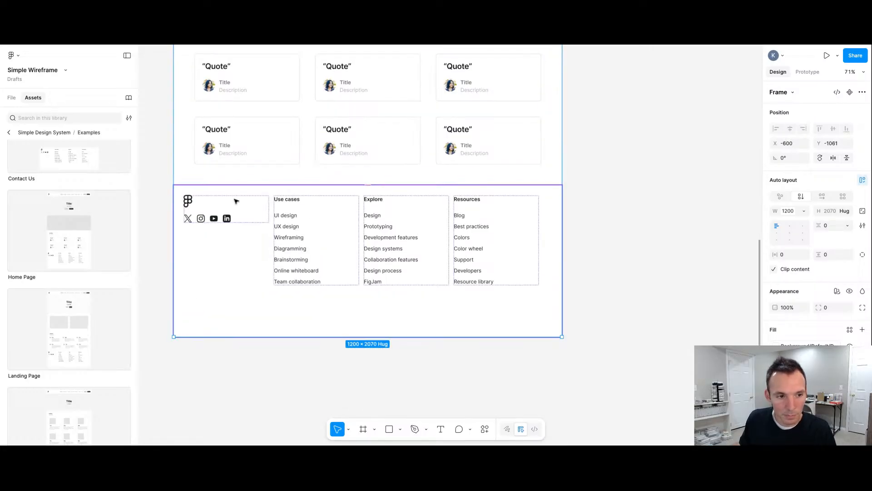
scroll(344, 170, "up", 1)
scroll(344, 170, "up", 3)
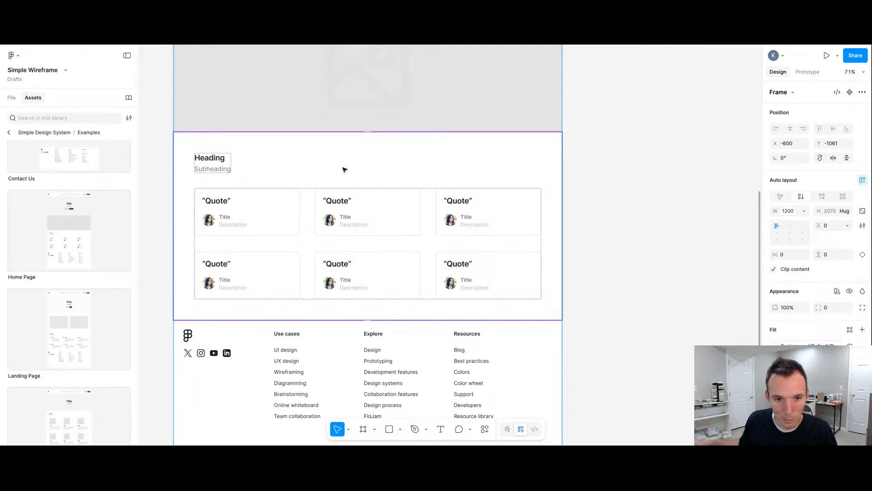
scroll(344, 170, "up", 7)
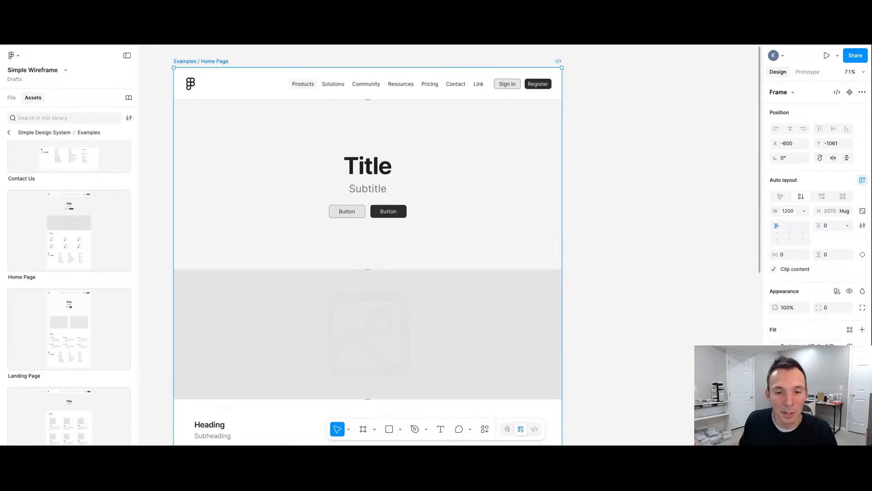
Step: Replace the hero title on the desktop home page with "Need Help With Your Marketing?"
double_click(372, 165)
double_click(372, 165)
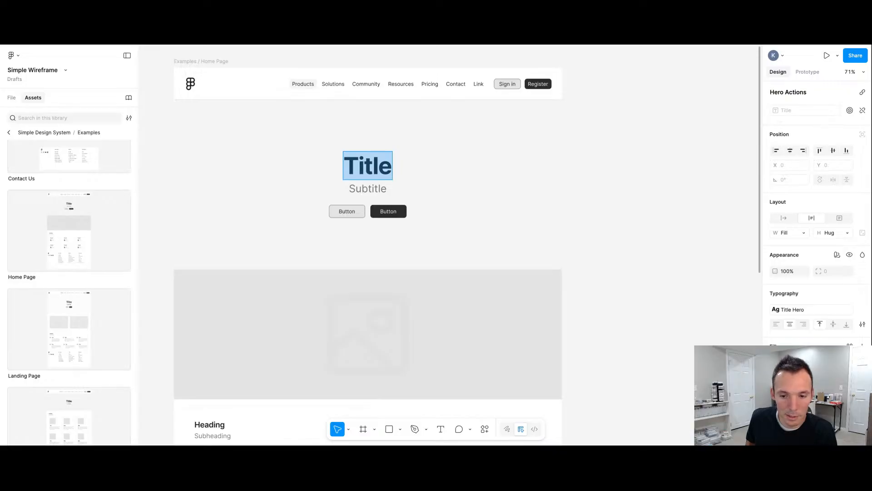
type("Need Heelp")
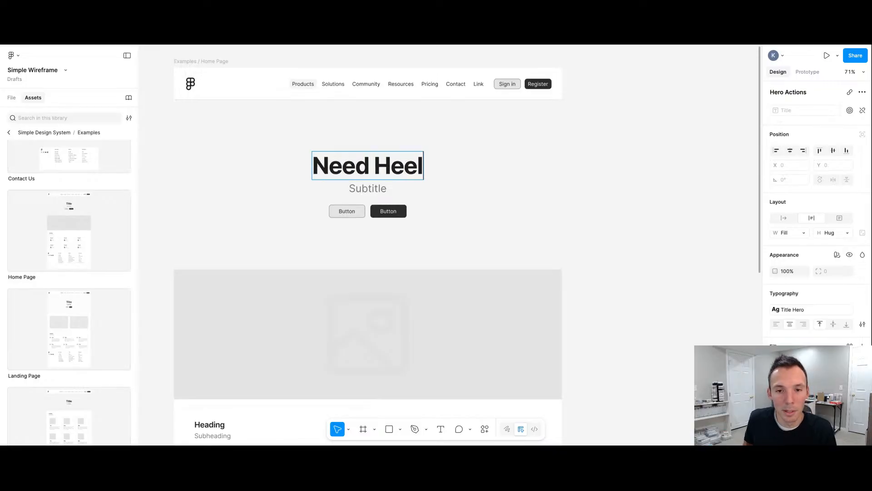
key("BackSpace")
key("BackSpace")
key("BackSpace")
type("e")
key("BackSpace")
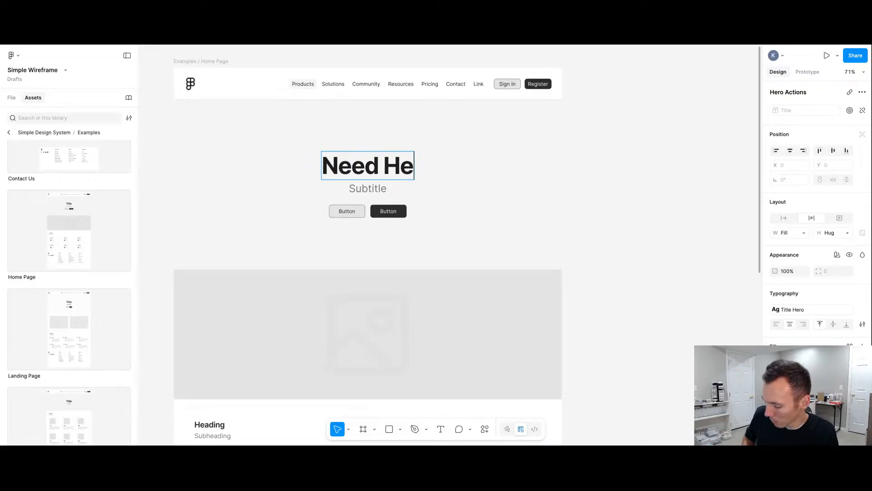
type("lp With ")
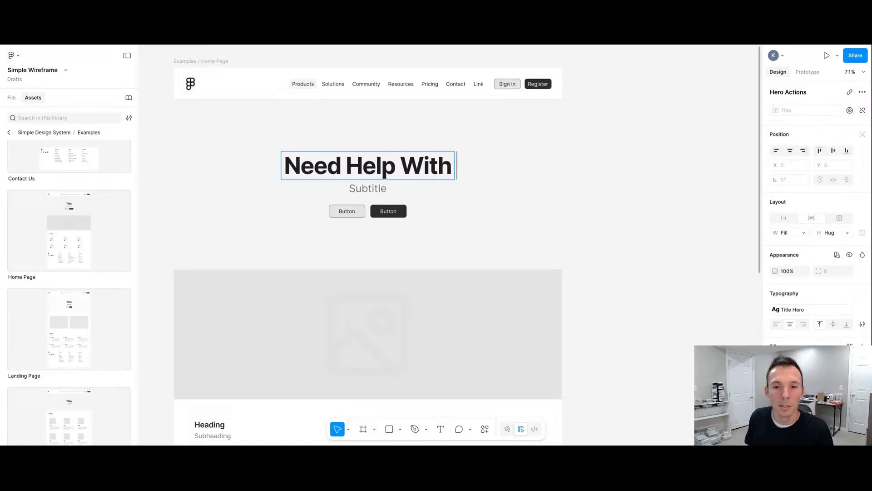
type("Your Marketing")
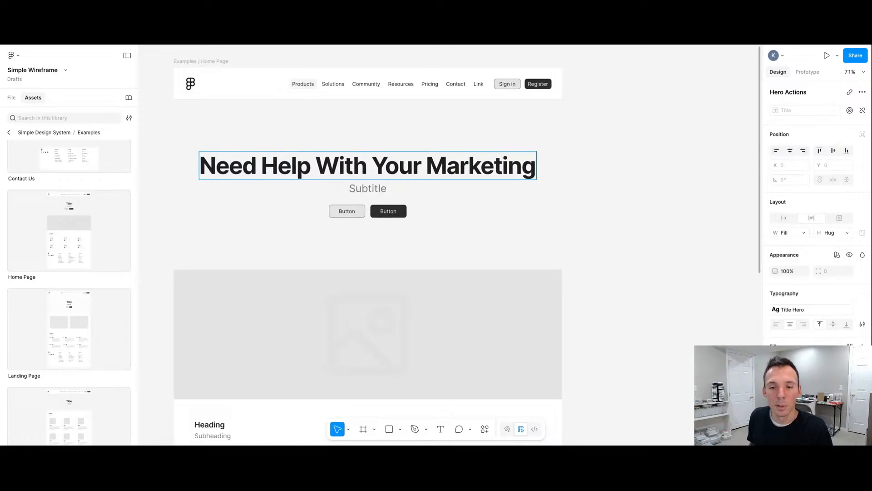
type("?")
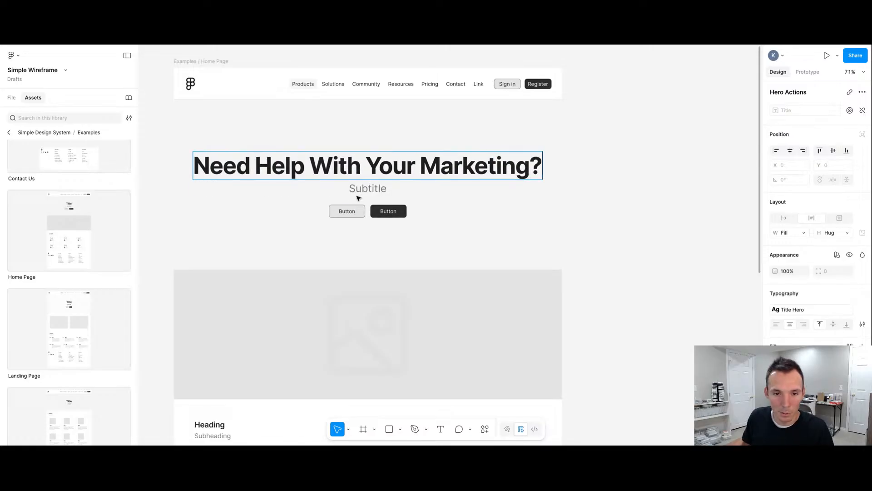
Step: Replace the hero subtitle on the desktop home page with "We can help you!"
left_click(373, 187)
double_click(373, 187)
type("Schedule")
key("BackSpace")
key("BackSpace")
key("BackSpace")
key("BackSpace")
key("BackSpace")
key("BackSpace")
key("BackSpace")
type("We can ehlp")
key("BackSpace")
key("BackSpace")
key("BackSpace")
key("BackSpace")
type("ehl")
key("BackSpace")
key("BackSpace")
key("BackSpace")
type("help you !")
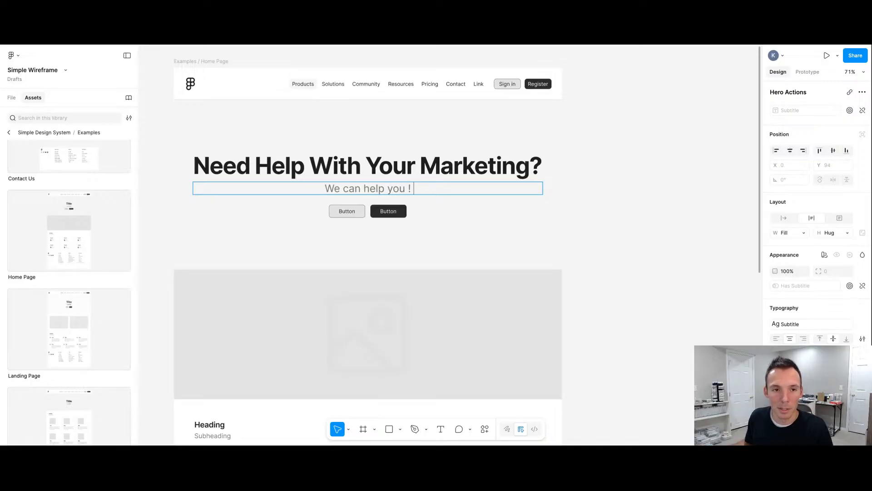
key("BackSpace")
type("!")
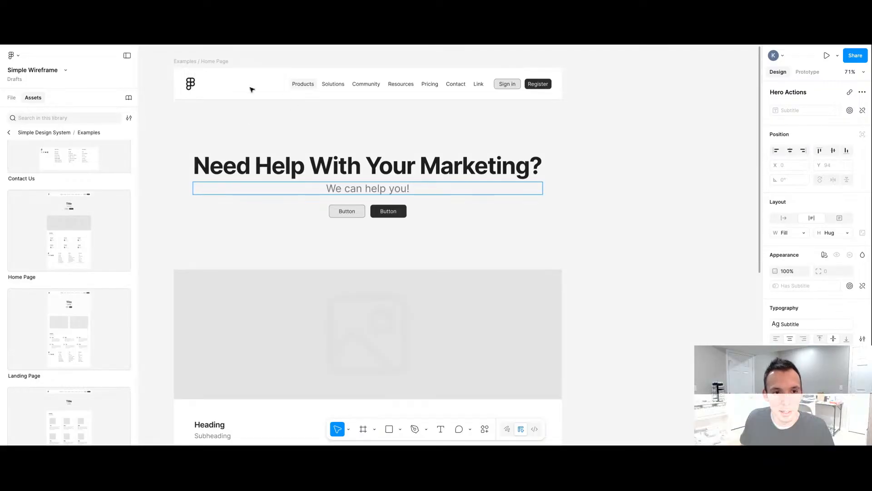
Step: Insert another instance of the Home Page template with its platform set to Mobile
scroll(301, 132, "down", 5)
scroll(109, 225, "up", 8)
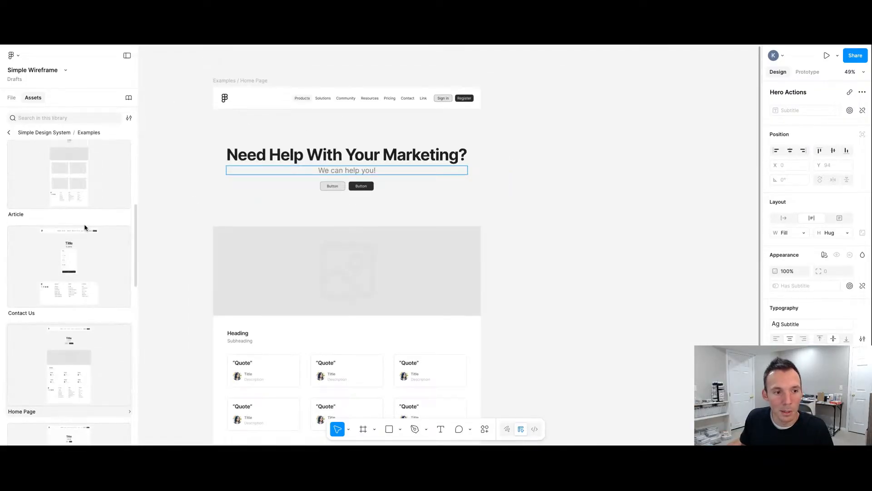
scroll(94, 249, "down", 10)
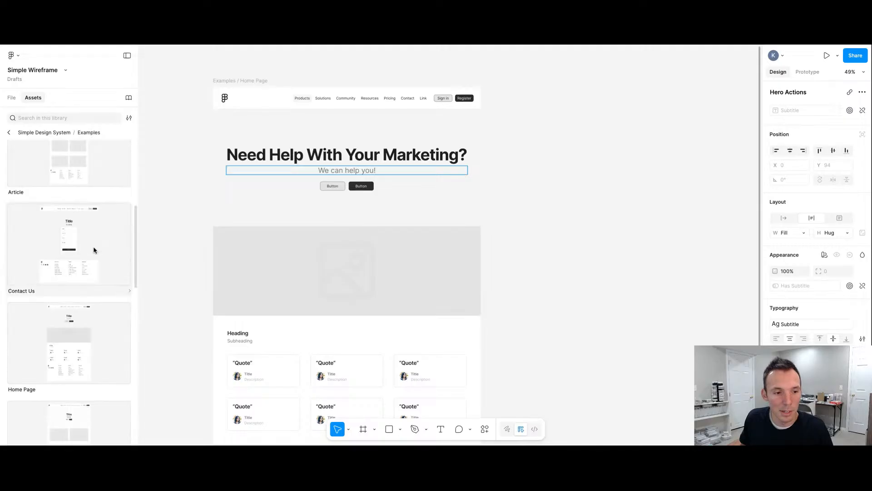
left_click(97, 206)
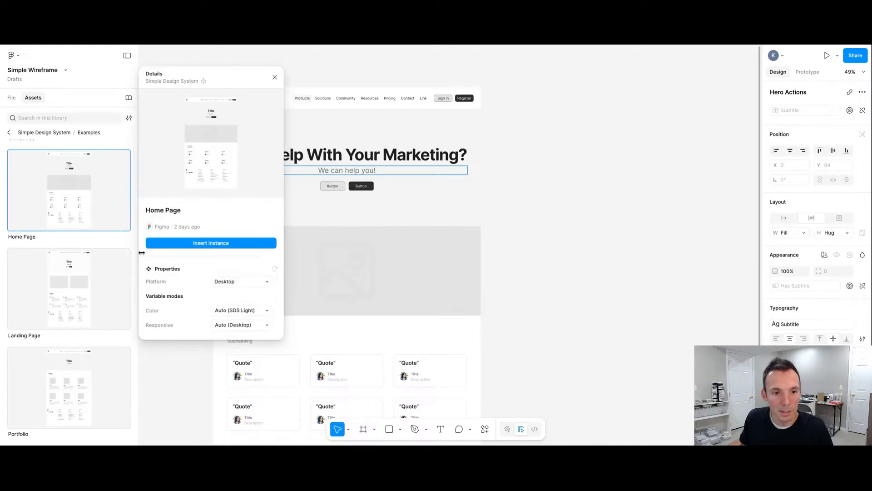
left_click(237, 279)
left_click(236, 275)
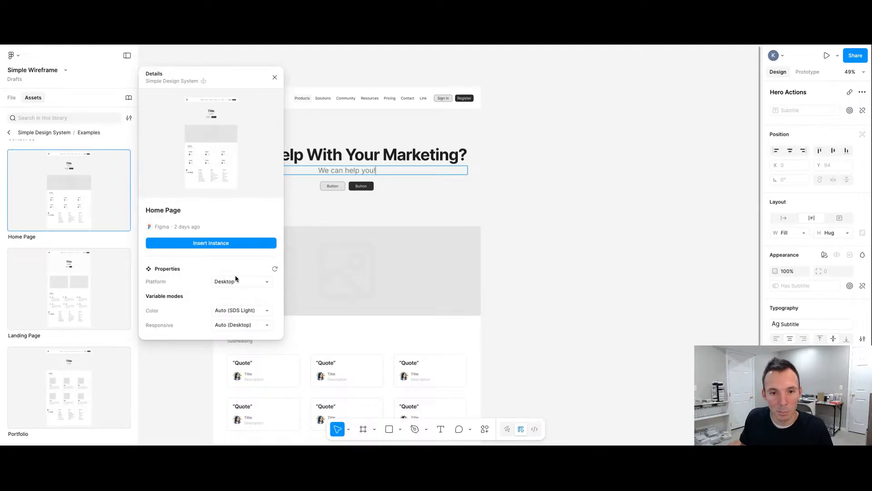
left_click(193, 243)
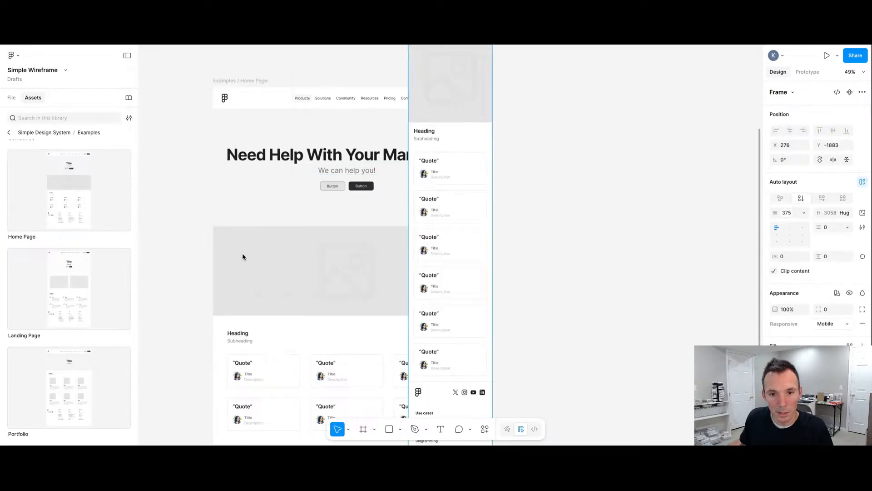
Step: Move the mobile home page to the right of the desktop one with their top edges aligned, at X 750, Y -1061
scroll(454, 136, "down", 3)
left_click_drag(448, 123, 498, 211)
scroll(498, 211, "up", 5)
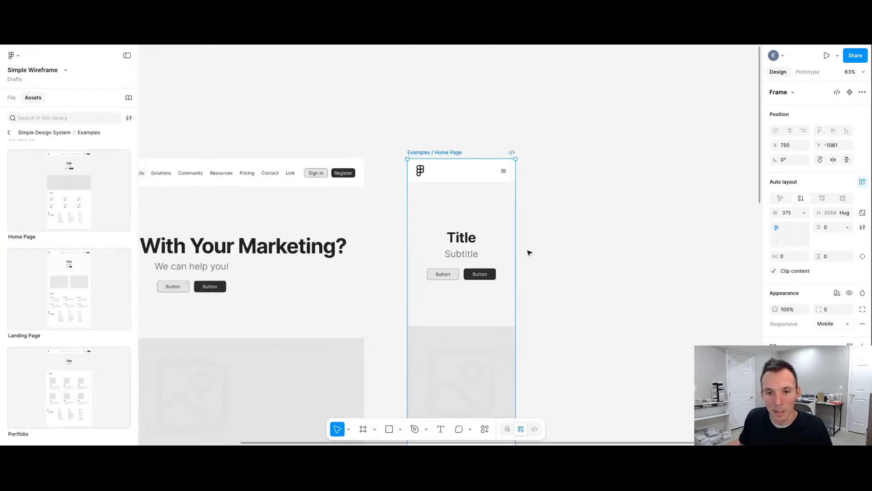
Step: Place a copy of the desktop home page's hero section in the empty canvas area left of the page, at X -2070, Y -1021
scroll(483, 209, "down", 5)
scroll(467, 239, "down", 4)
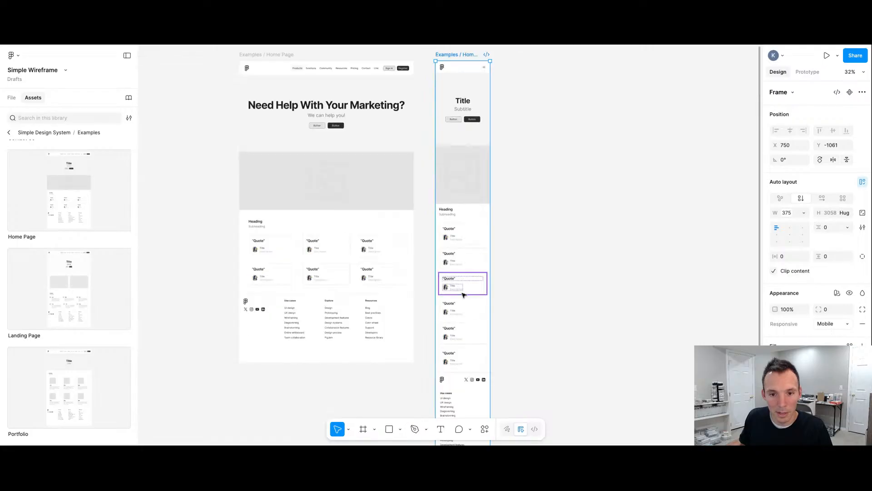
scroll(451, 274, "up", 3)
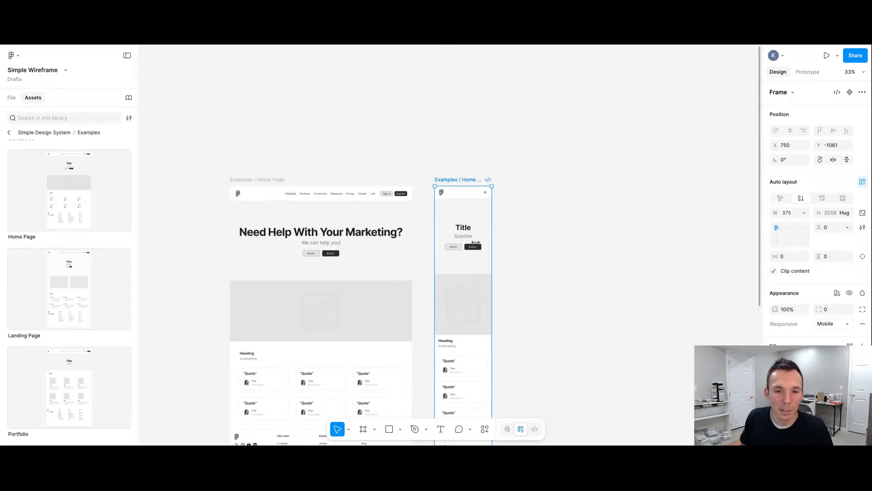
scroll(229, 230, "down", 3)
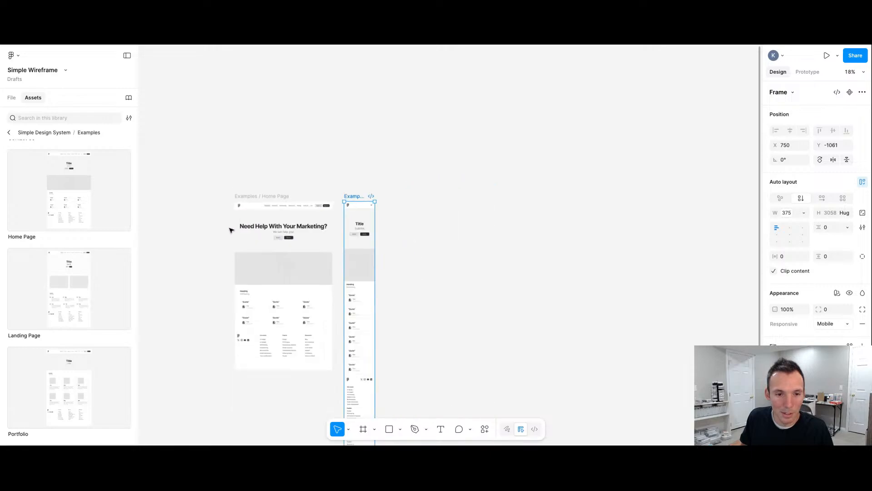
scroll(272, 218, "up", 4)
left_click(278, 207)
left_click_drag(327, 209, 252, 198)
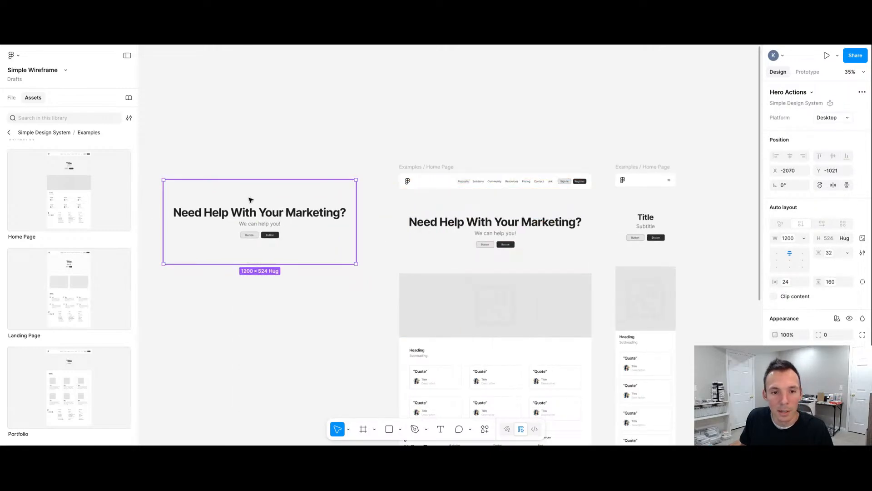
Step: Switch the copied hero section's platform to Mobile and make its title and subtitle block fill the container width
left_click(818, 119)
left_click(808, 129)
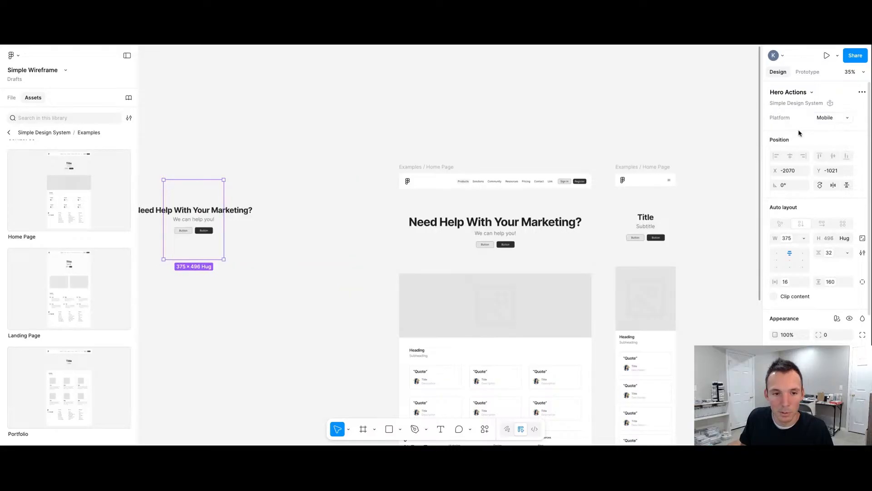
scroll(172, 216, "down", 3)
key("shift+2")
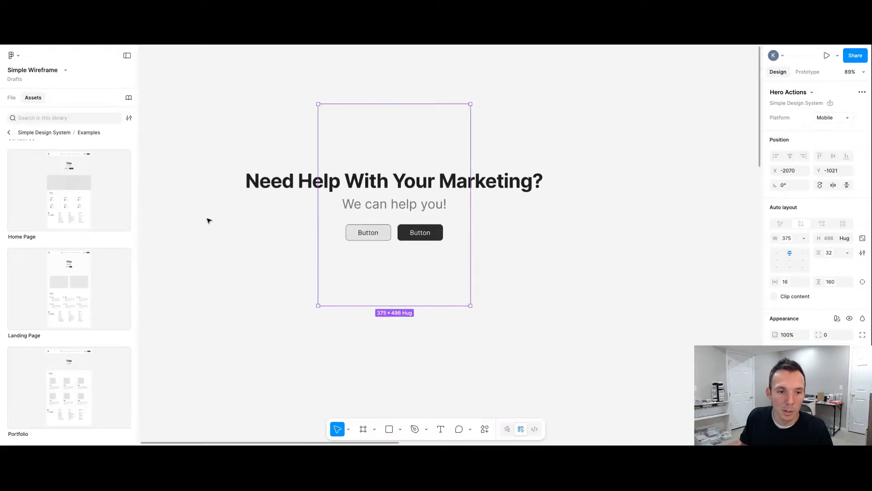
left_click(393, 195)
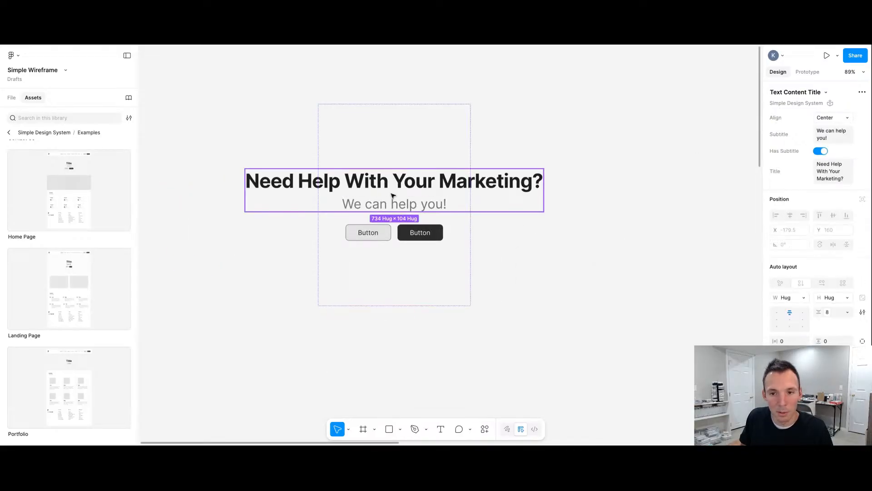
left_click(803, 298)
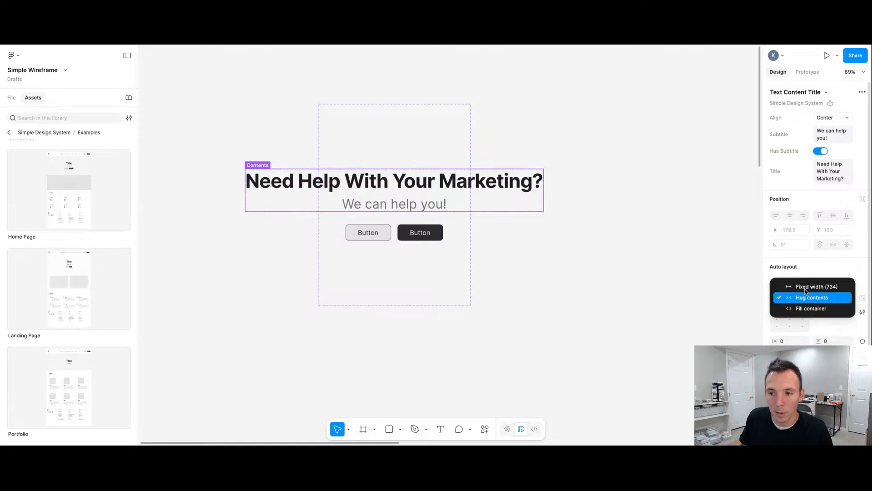
left_click(808, 308)
scroll(429, 151, "down", 10)
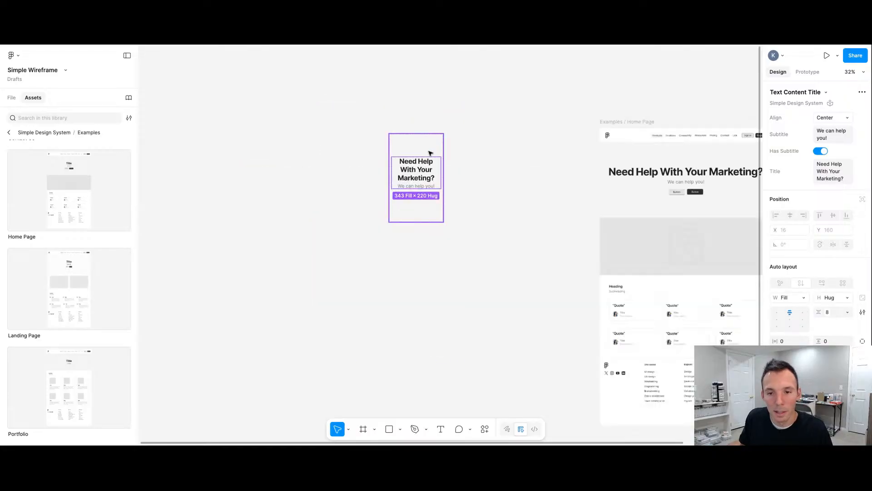
scroll(567, 171, "up", 5)
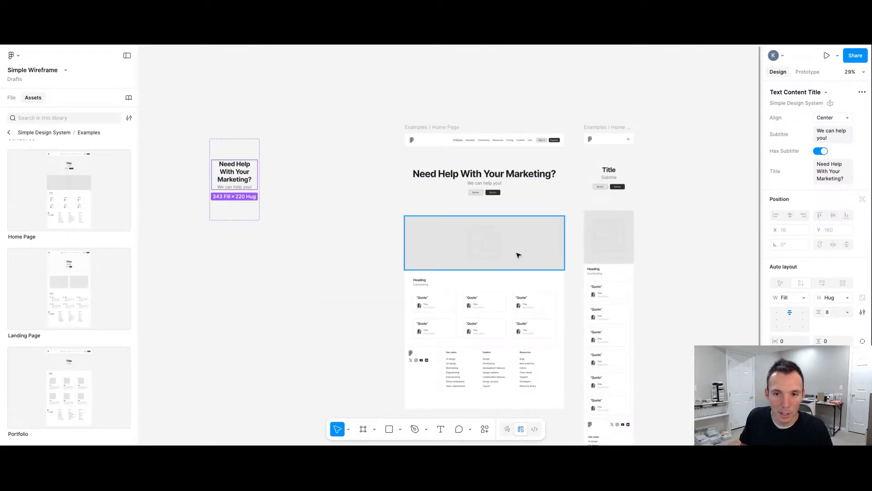
left_click(434, 127)
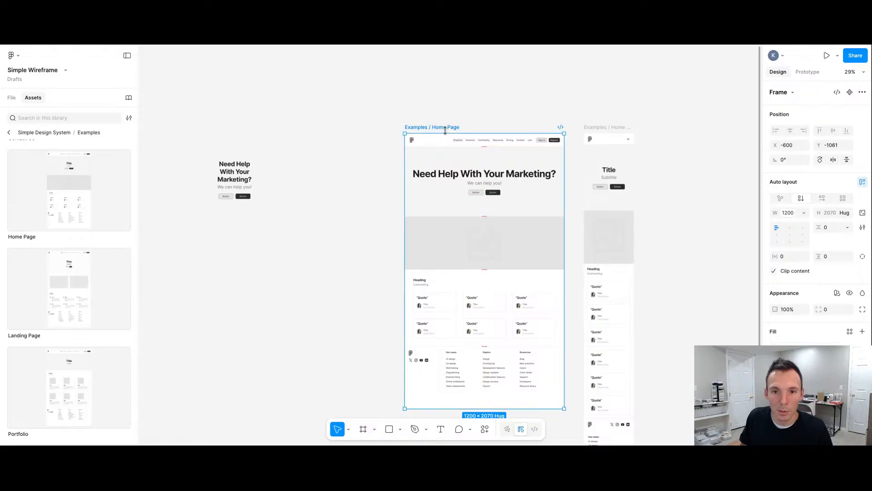
left_click_drag(334, 144, 258, 116)
left_click_drag(215, 155, 165, 143)
left_click(230, 115)
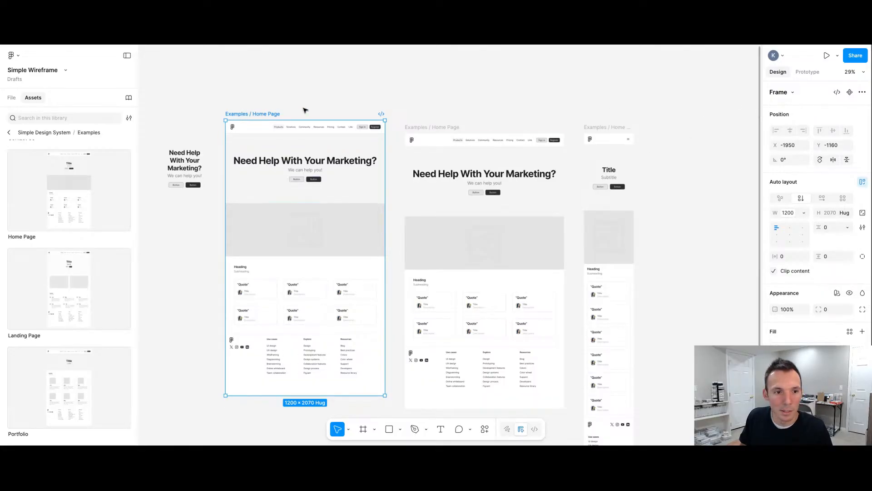
left_click(304, 108)
left_click(252, 117)
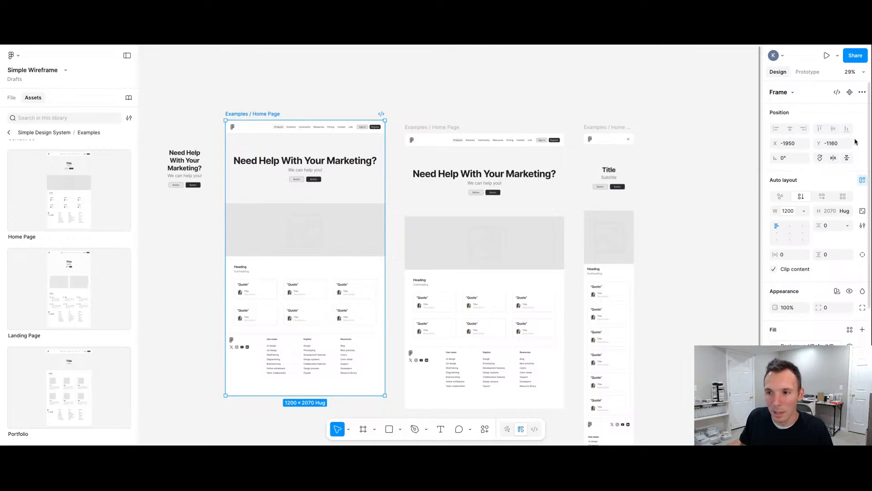
scroll(813, 209, "down", 6)
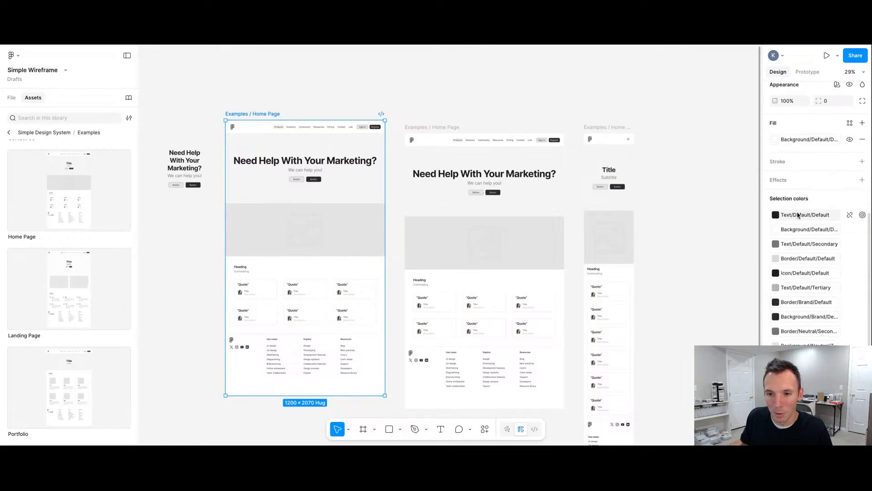
scroll(813, 209, "up", 8)
left_click_drag(268, 114, 270, 128)
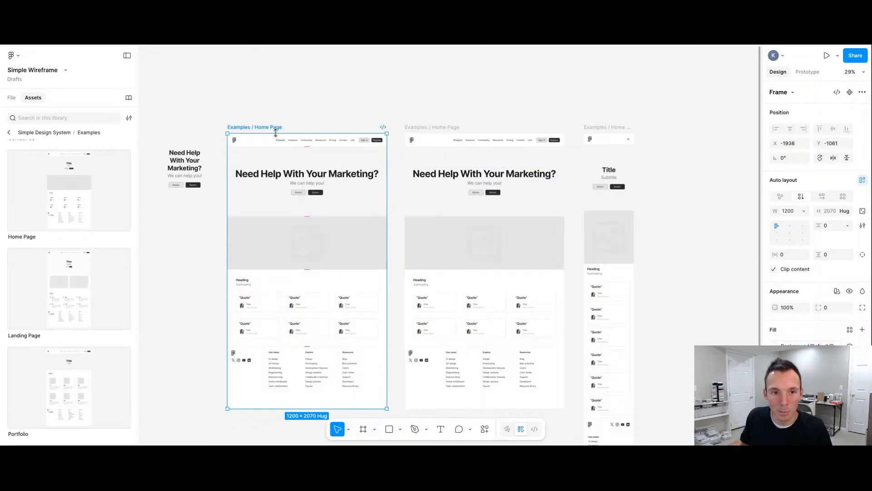
key("Delete")
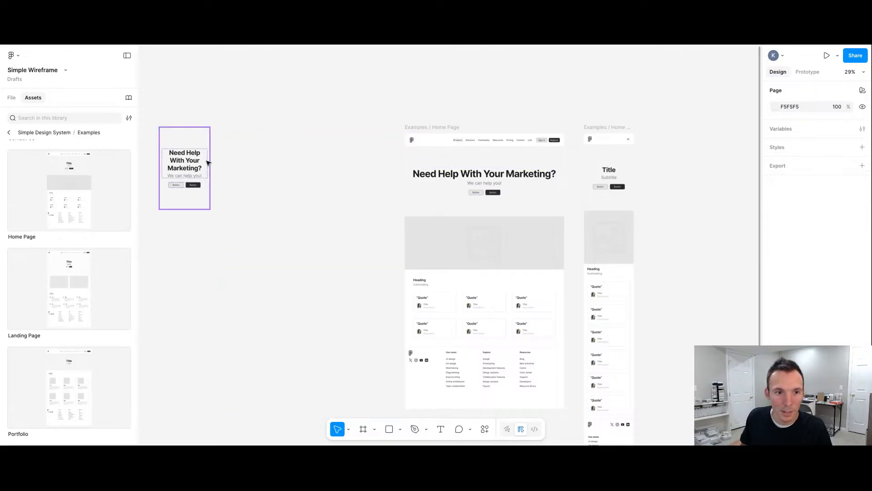
Step: Move the mobile hero section beside the desktop home page with their top edges aligned, at X -1154, Y -1061
left_click_drag(183, 143, 356, 149)
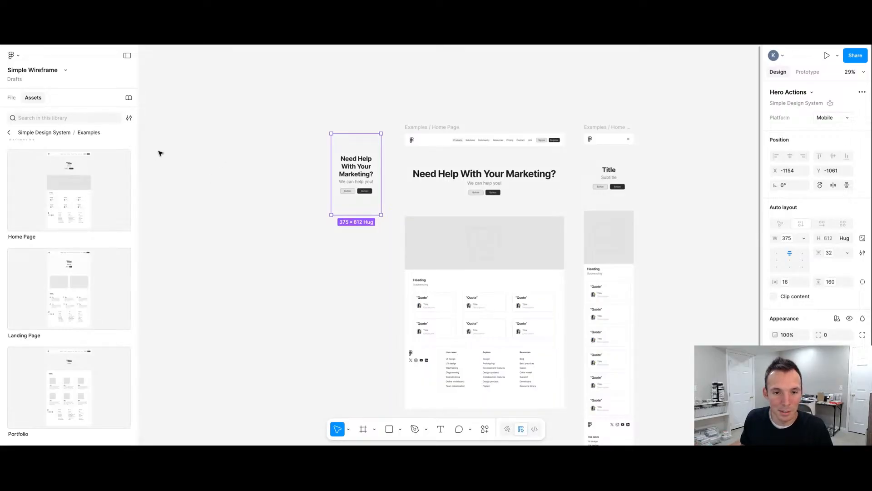
Step: Insert a Card Grid Icon instance from the Simple Design System's Sections and place it left of the existing designs, at X -2244, Y -471
scroll(72, 204, "up", 4)
scroll(73, 206, "up", 3)
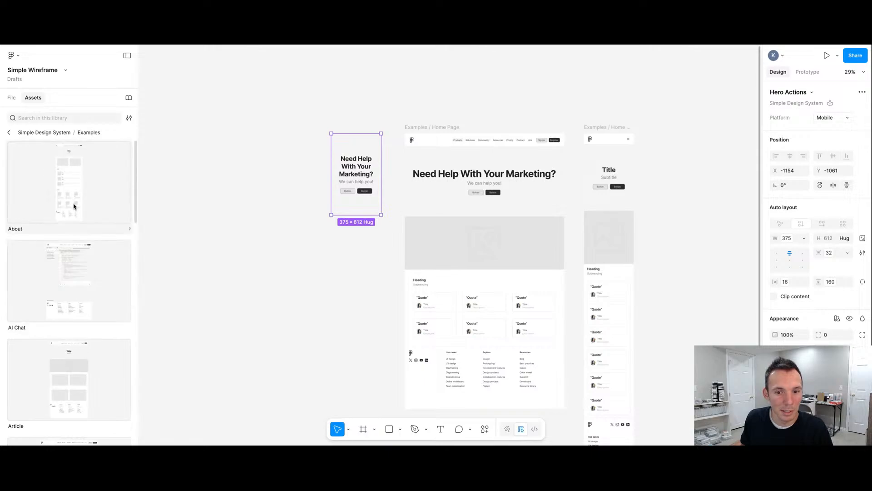
left_click(9, 132)
scroll(66, 228, "down", 1)
scroll(76, 264, "down", 5)
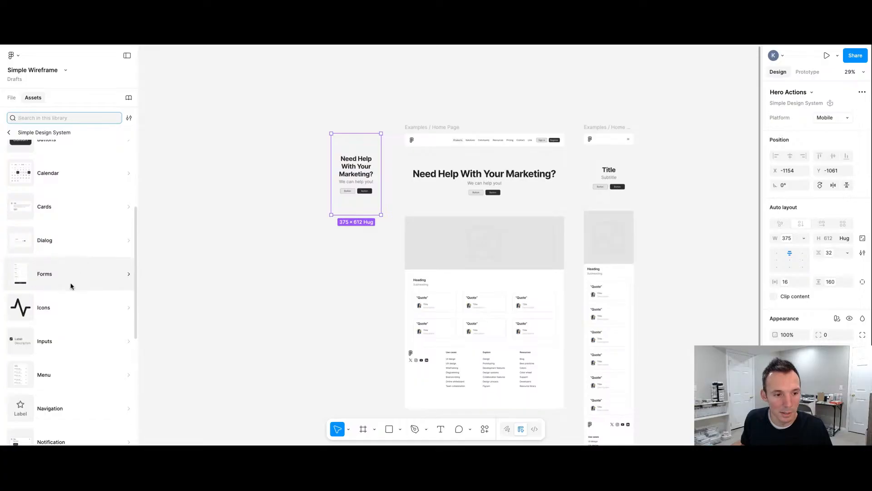
scroll(73, 296, "down", 10)
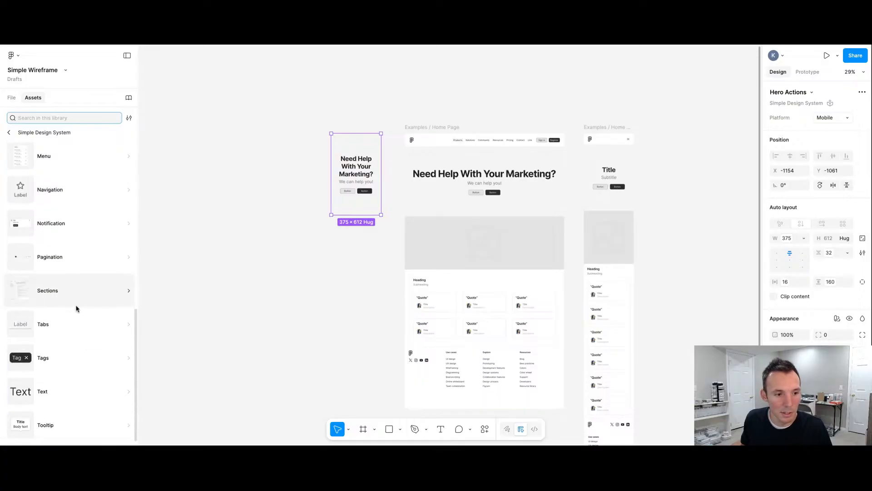
left_click(71, 296)
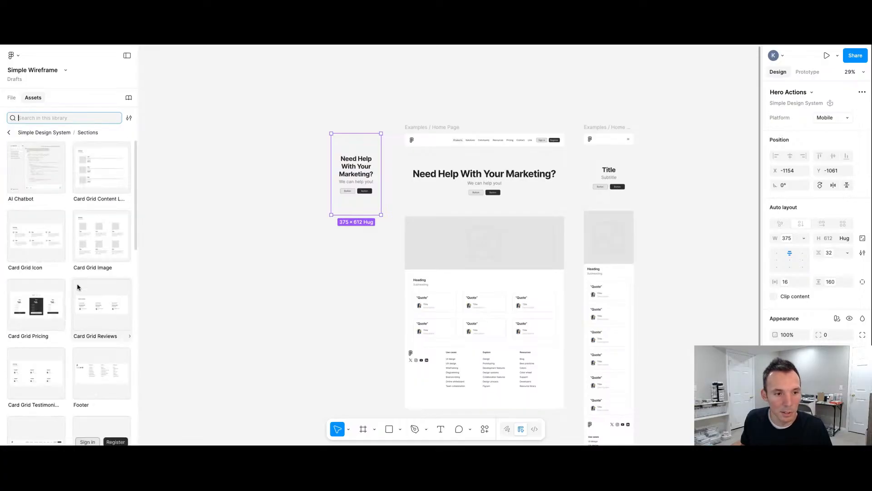
left_click(42, 239)
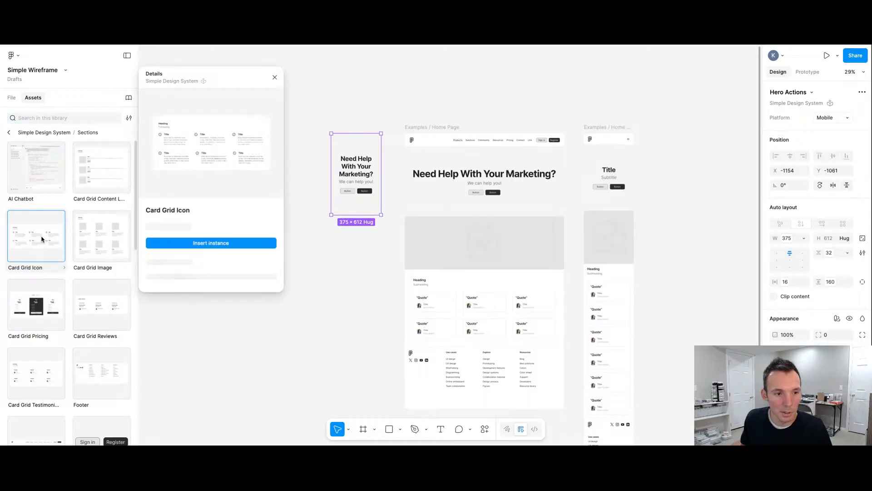
left_click(173, 245)
left_click_drag(411, 225, 227, 223)
Step: Swap the info icon of the first card in the grid's upper row for the Home icon
scroll(239, 259, "up", 3)
scroll(190, 327, "up", 10)
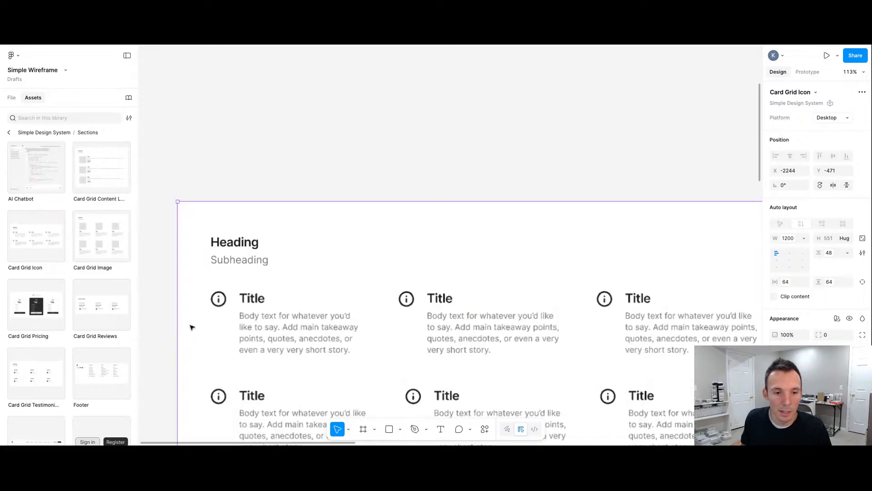
left_click(268, 264)
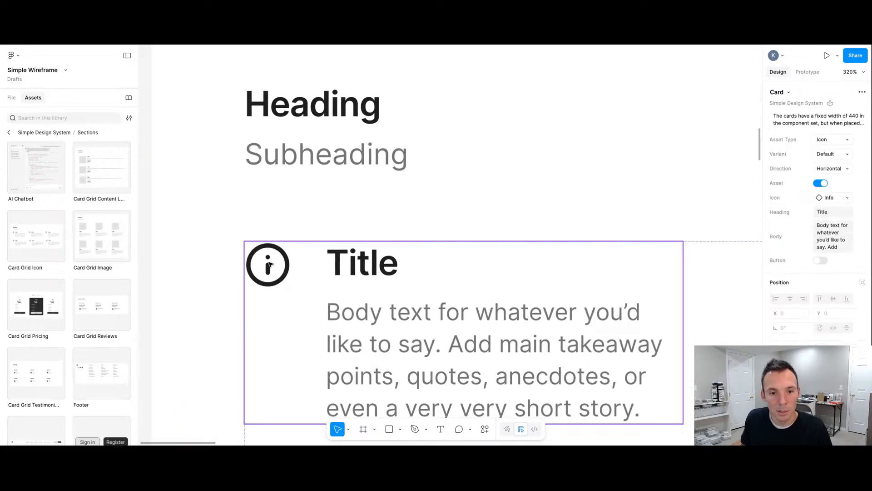
left_click(269, 264)
left_click(778, 92)
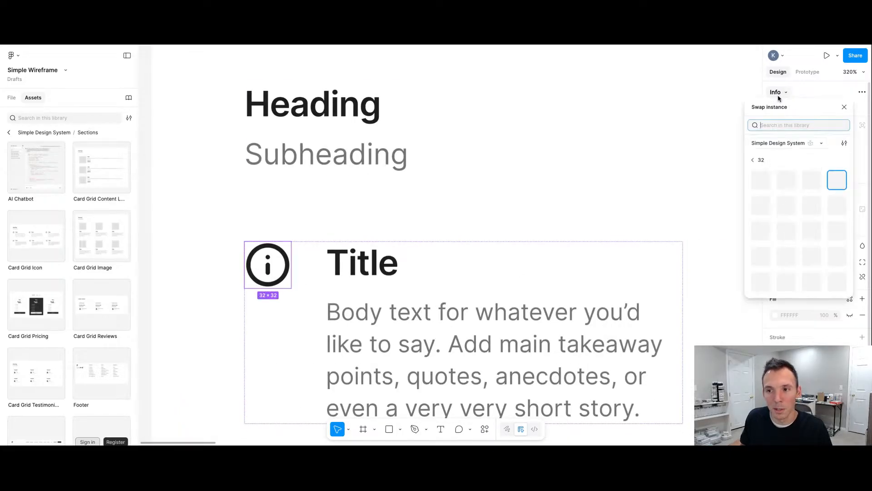
left_click(760, 180)
Step: Swap the info icon of the second card in the upper row for the Map pin icon
scroll(507, 263, "down", 10)
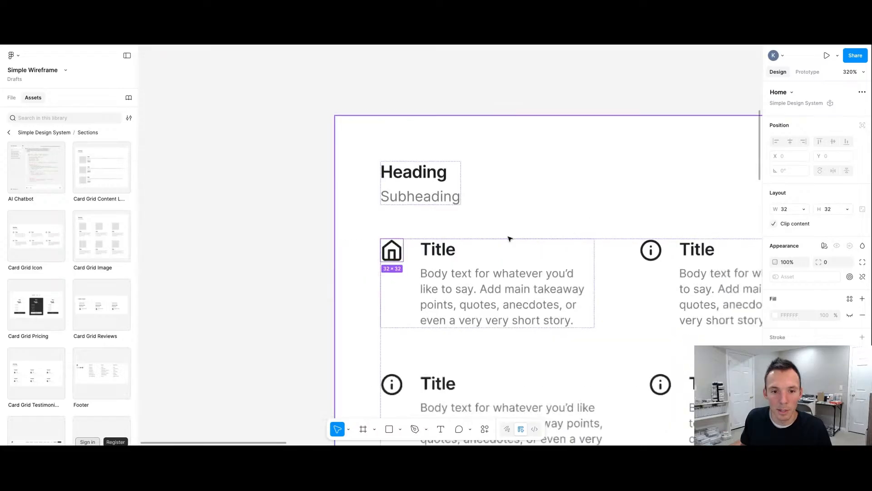
scroll(507, 264, "up", 5)
left_click(551, 246)
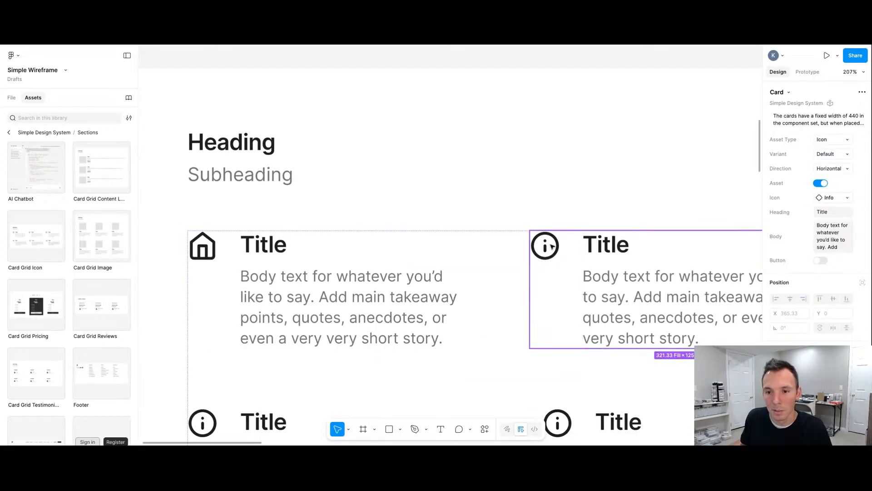
left_click(551, 246)
left_click(779, 92)
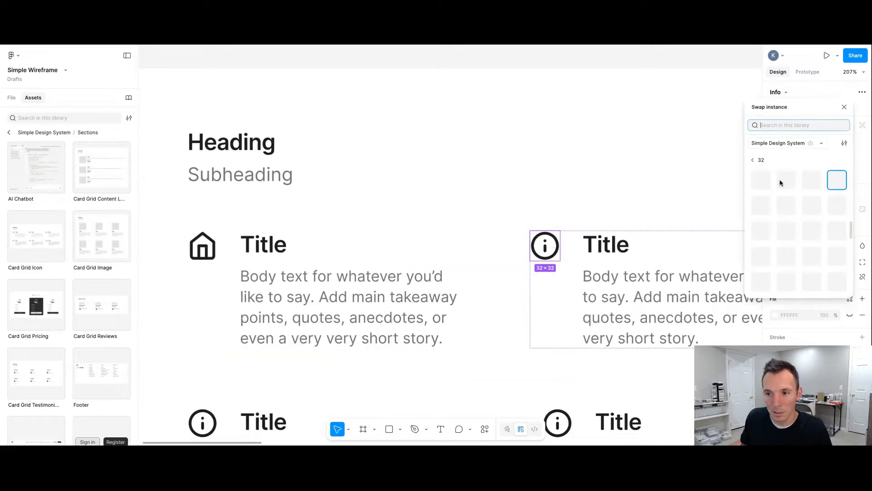
scroll(784, 209, "down", 6)
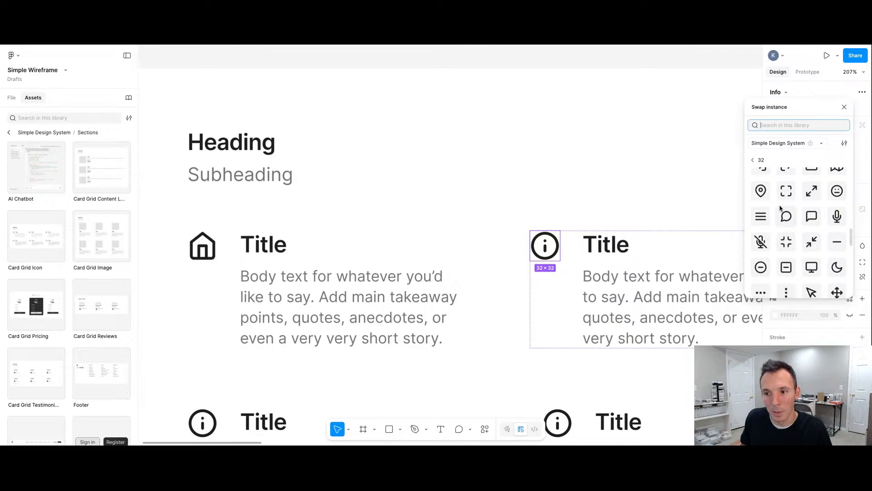
left_click(767, 194)
Step: Swap the info icon of the third card in the upper row for the Settings icon, found by searching for "settings"
scroll(609, 200, "down", 5)
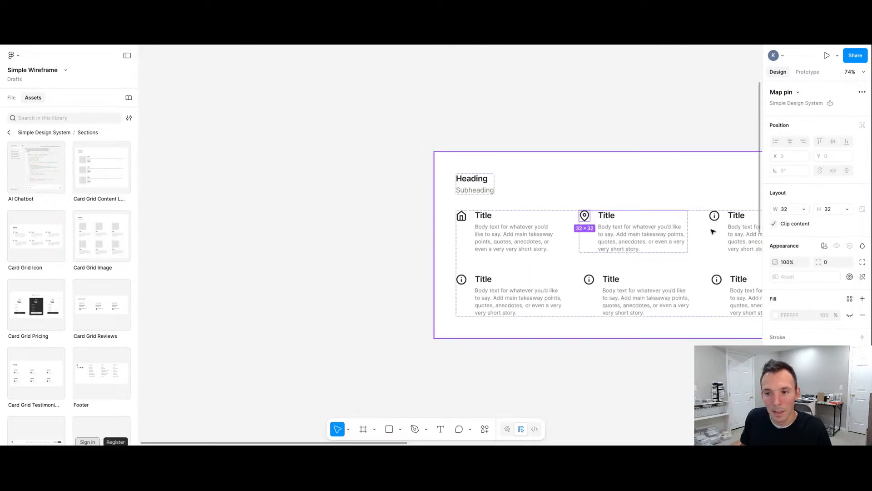
scroll(700, 218, "up", 6)
left_click(700, 219)
left_click(674, 196)
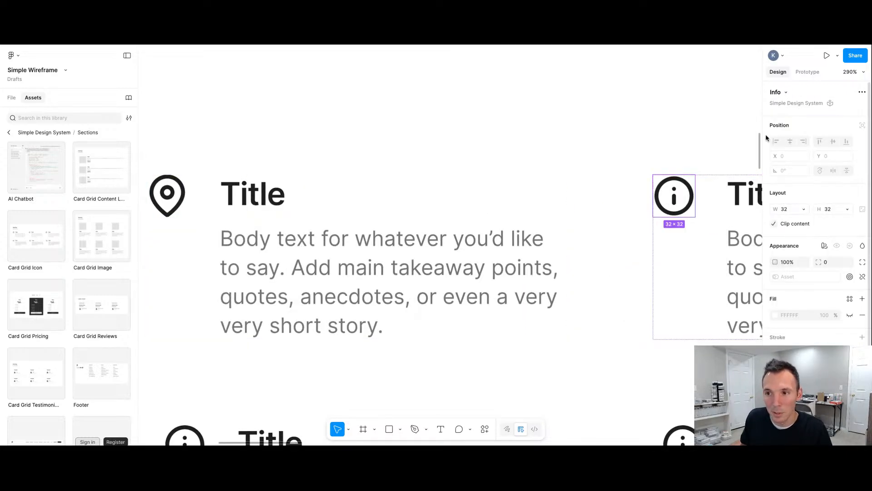
left_click(777, 92)
type("gear")
key("ctrl+a")
type("s")
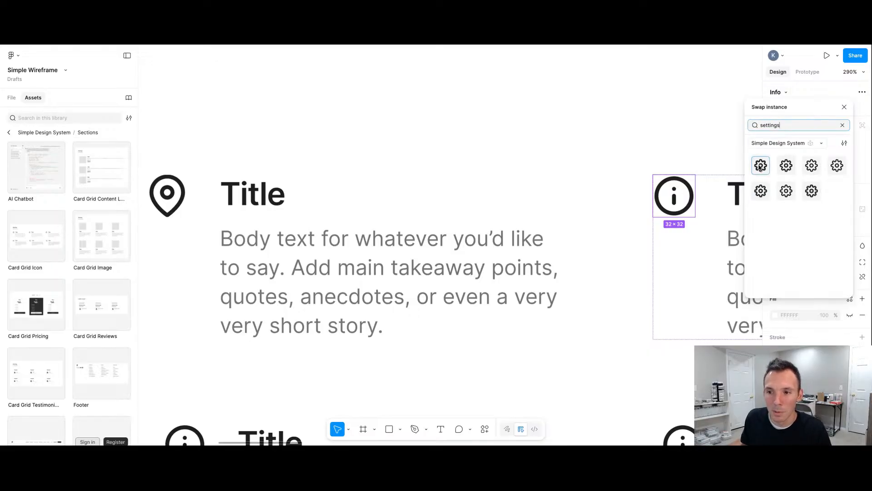
left_click(761, 166)
Step: Swap the info icon of the first card in the lower row for the Phone call icon, found by searching for "call"
scroll(609, 162, "down", 5)
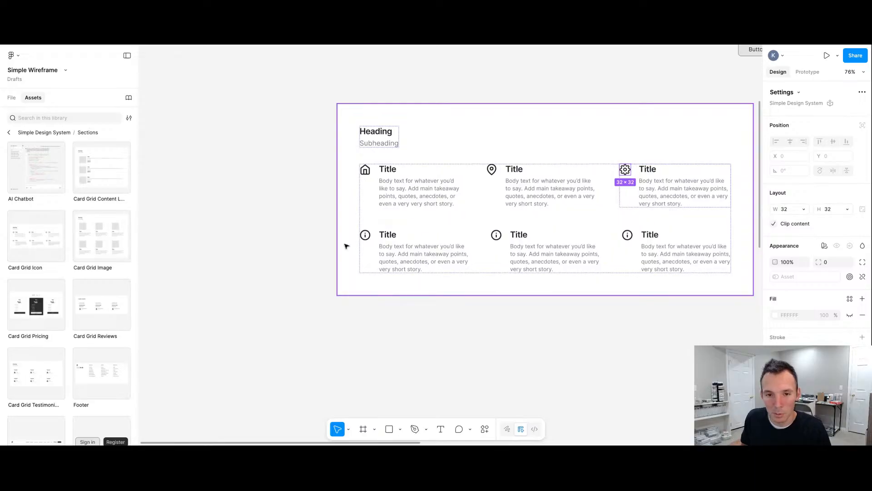
scroll(346, 246, "up", 5)
left_click(401, 219)
left_click(401, 219)
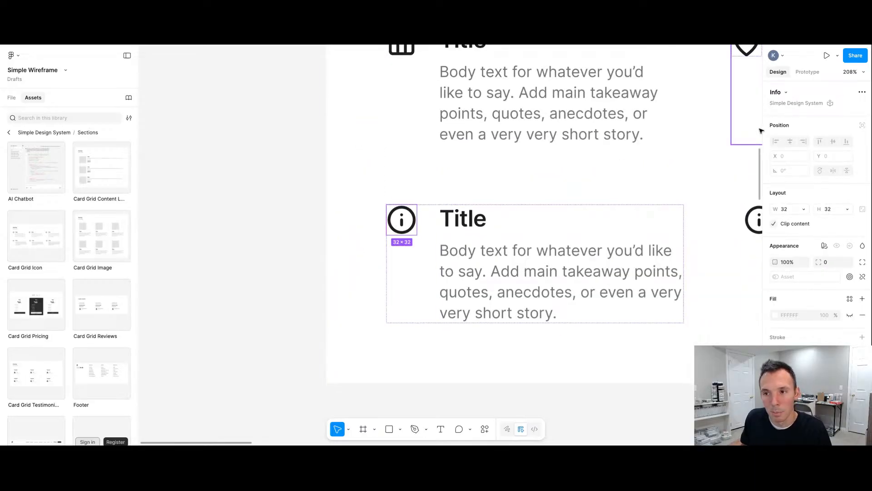
left_click(777, 97)
type("call")
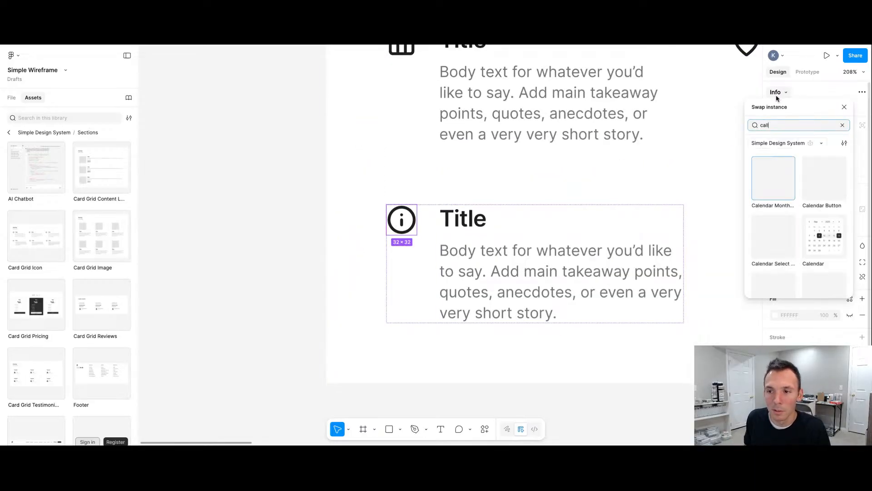
left_click(770, 163)
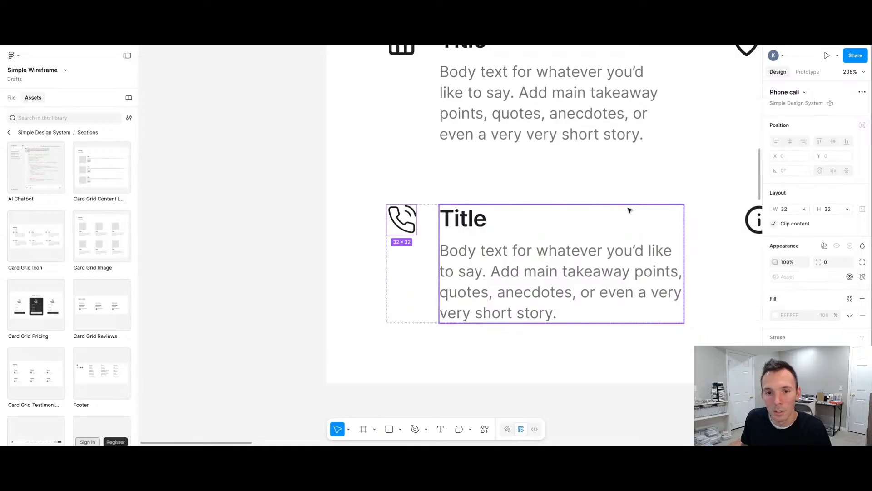
Step: Swap the info icon of the second card in the lower row for the Linkedin icon
scroll(629, 210, "down", 5)
scroll(613, 220, "up", 4)
left_click(620, 221)
left_click(606, 214)
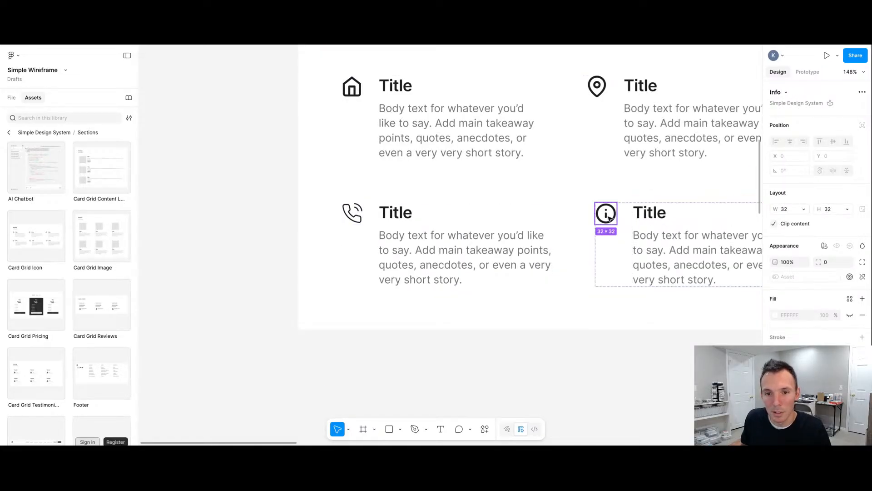
left_click(780, 92)
scroll(779, 220, "down", 3)
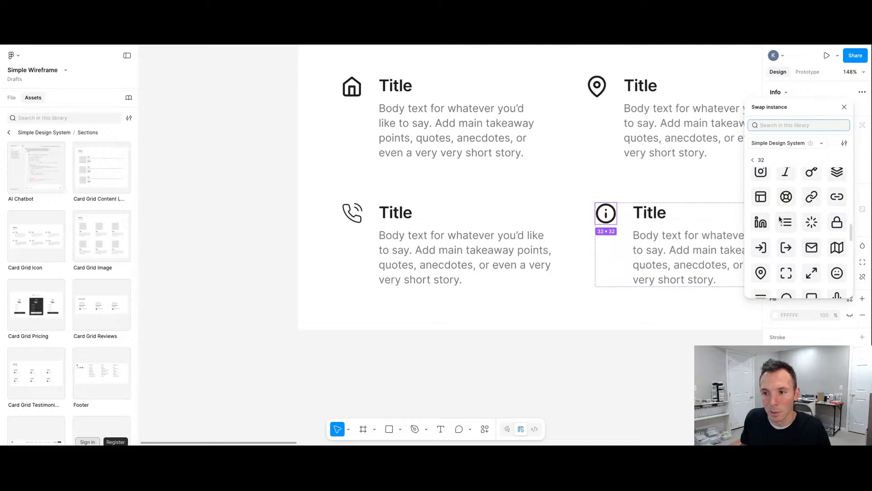
scroll(780, 220, "up", 2)
left_click(761, 273)
Step: Examine the icon card grid with its swapped icons, both as a whole and up close
scroll(596, 179, "down", 5)
scroll(596, 178, "down", 2)
scroll(688, 198, "up", 4)
scroll(667, 193, "down", 4)
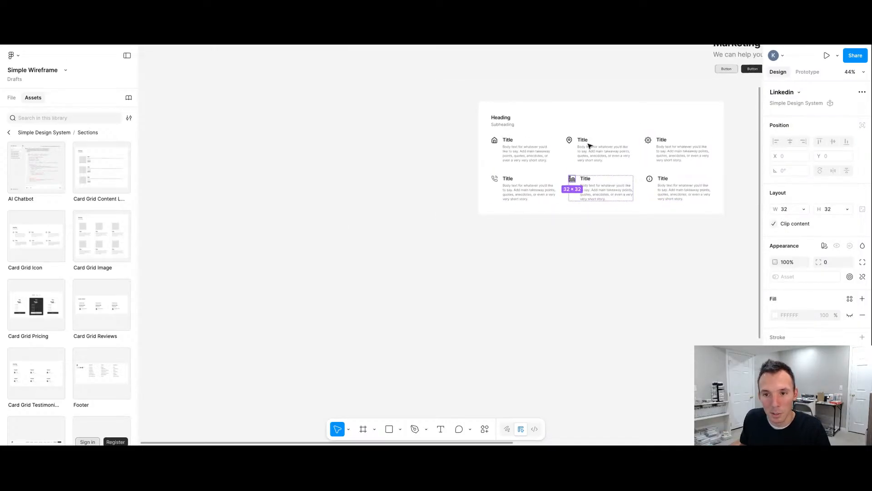
scroll(588, 144, "up", 5)
scroll(578, 139, "down", 4)
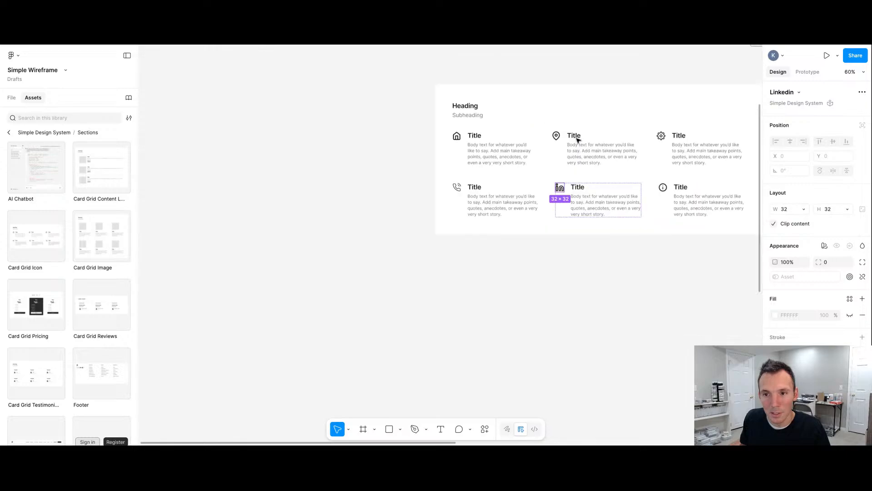
scroll(720, 152, "down", 3)
scroll(720, 153, "up", 3)
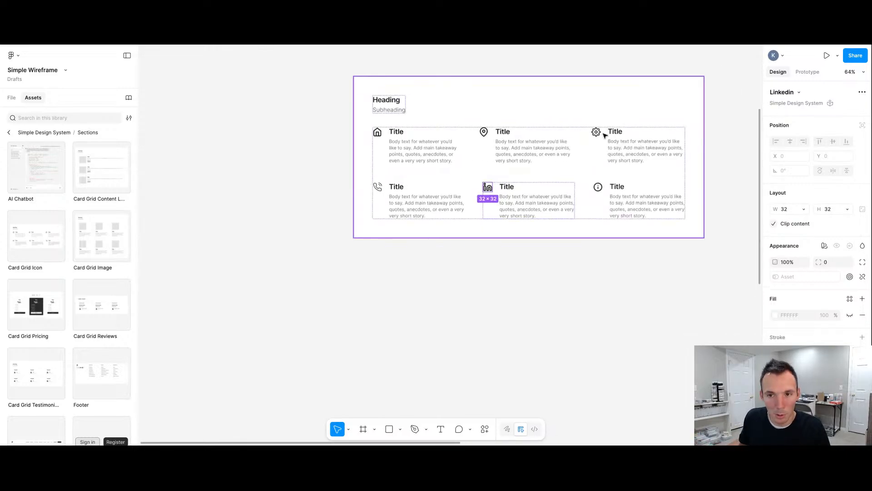
scroll(602, 134, "up", 3)
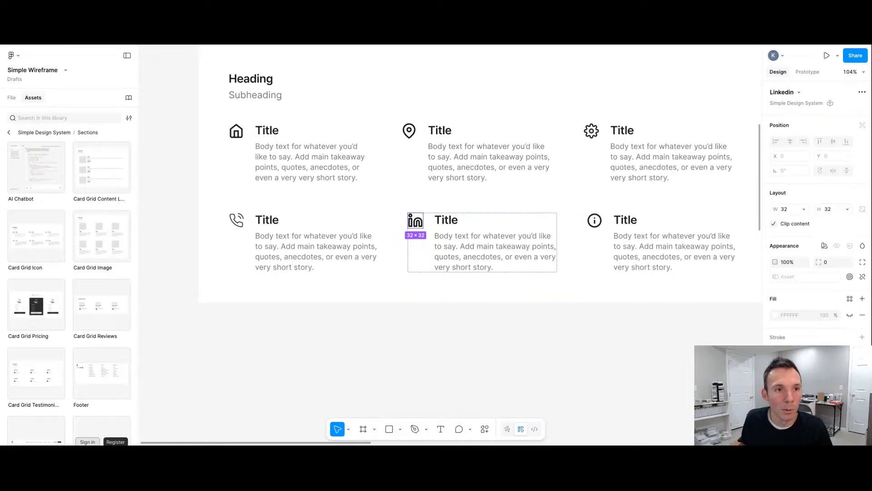
Step: Insert Aperture and Arrow down-circle icons from the Simple Design System's Icons below the card grid, at X -2052 and X -1972, Y 615
scroll(226, 141, "down", 10)
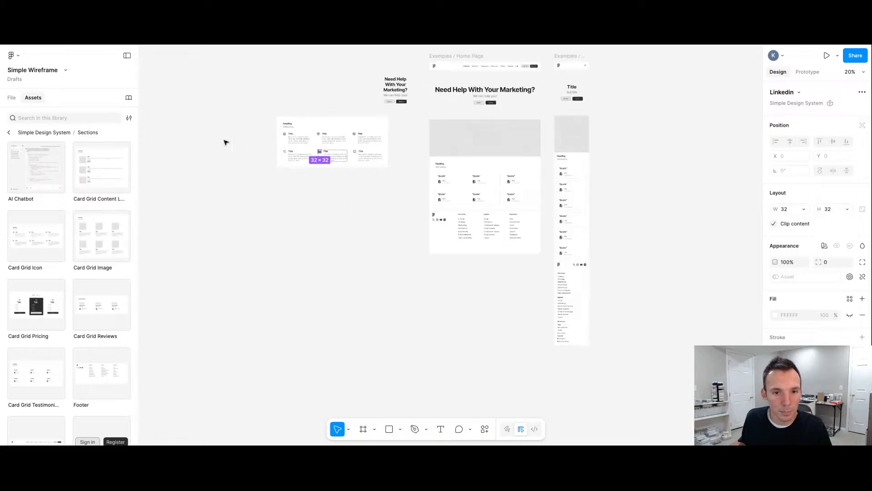
scroll(68, 254, "down", 3)
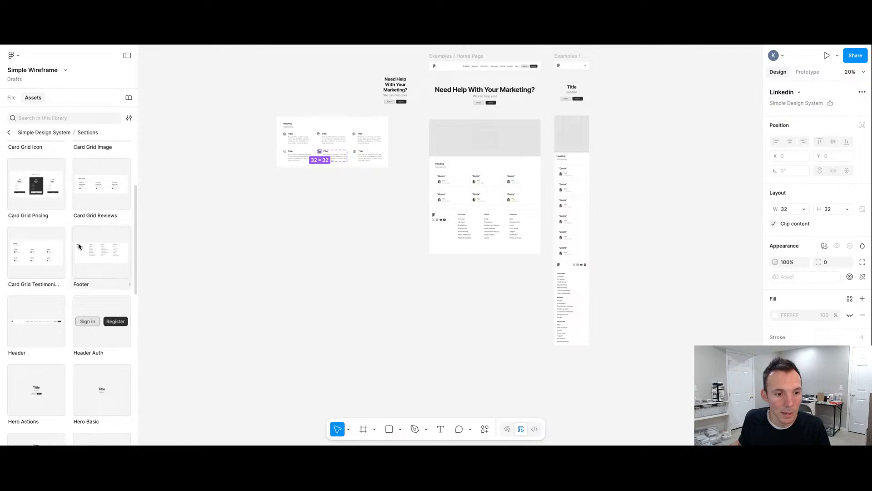
scroll(78, 247, "down", 3)
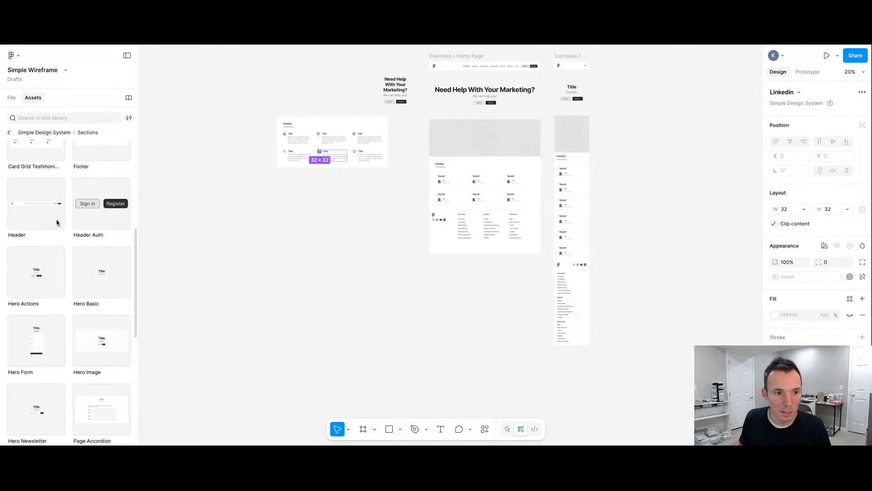
scroll(46, 221, "up", 6)
left_click(8, 132)
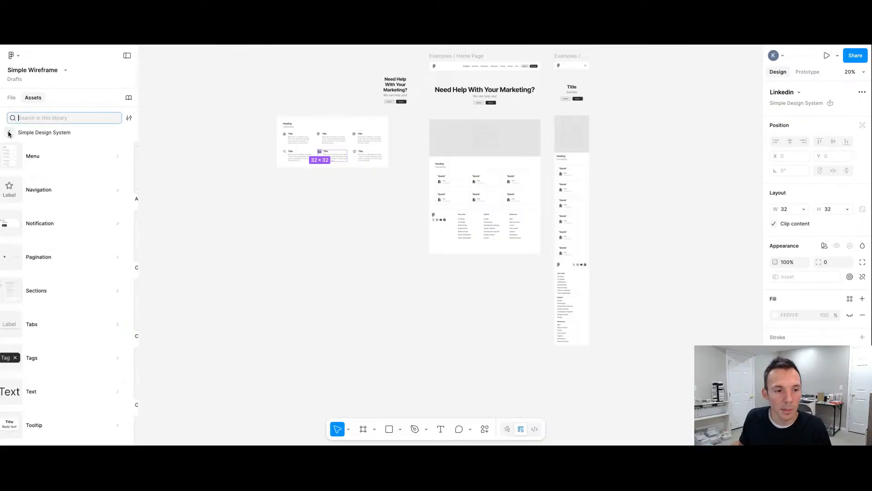
scroll(70, 215, "up", 8)
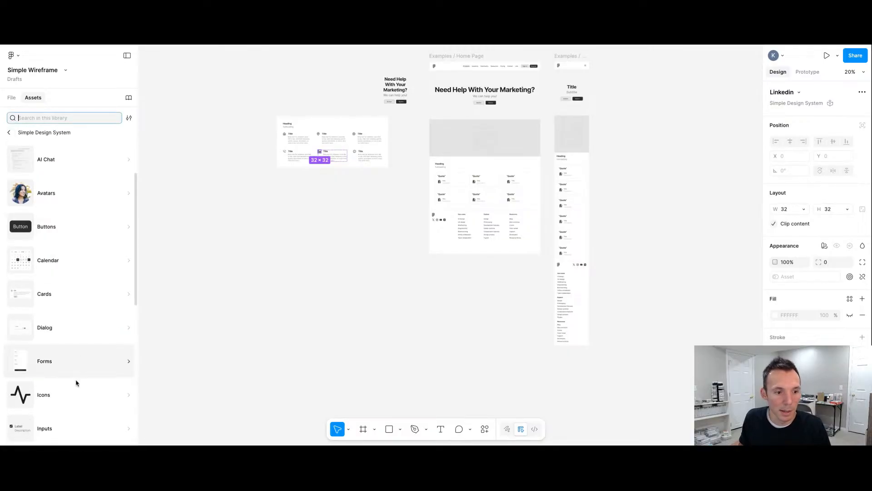
left_click(74, 395)
scroll(105, 318, "down", 7)
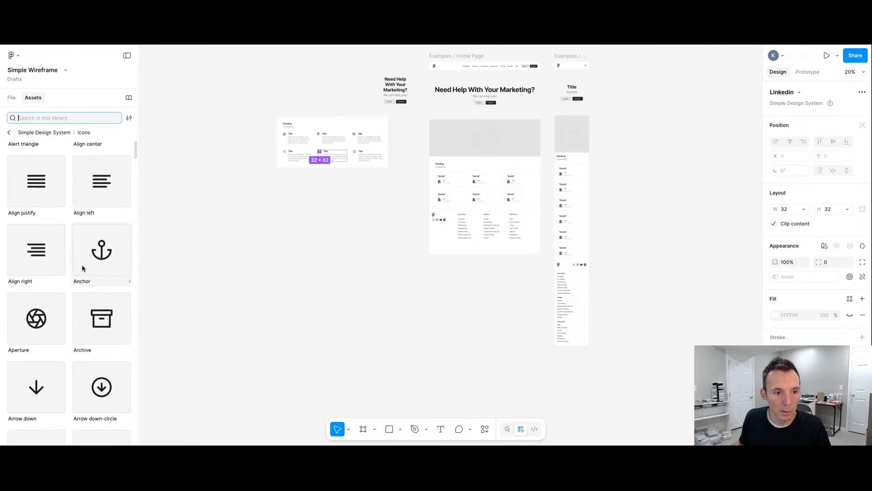
left_click_drag(44, 268, 297, 222)
scroll(299, 222, "up", 5)
scroll(299, 223, "up", 5)
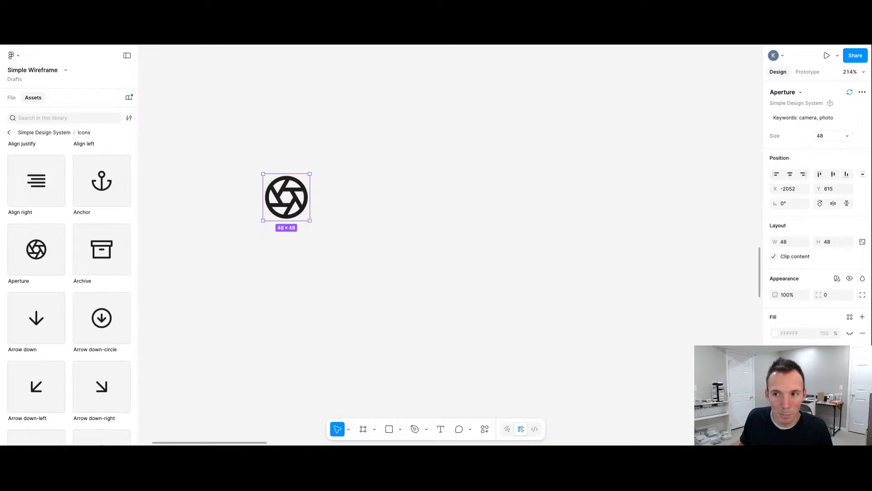
left_click_drag(100, 315, 353, 191)
scroll(350, 202, "up", 3)
Step: Open the Simple Design System's Buttons and examine the icon choices available for the Icon Button
left_click(9, 133)
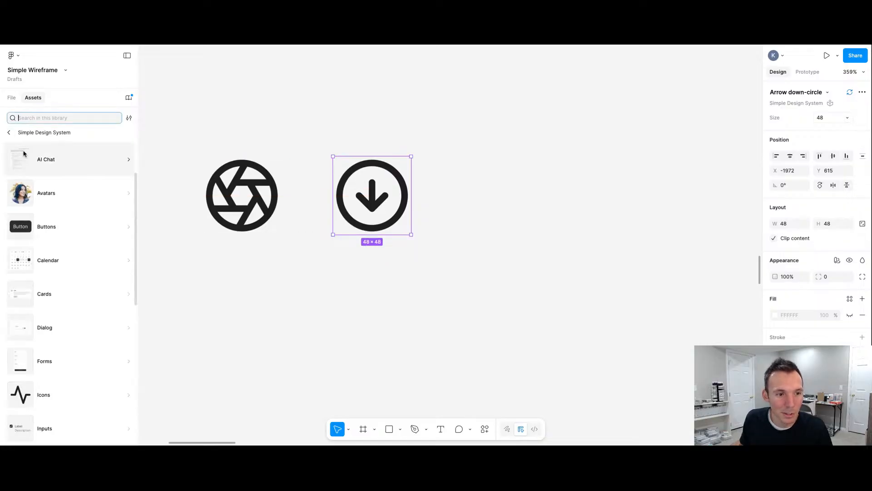
left_click(80, 235)
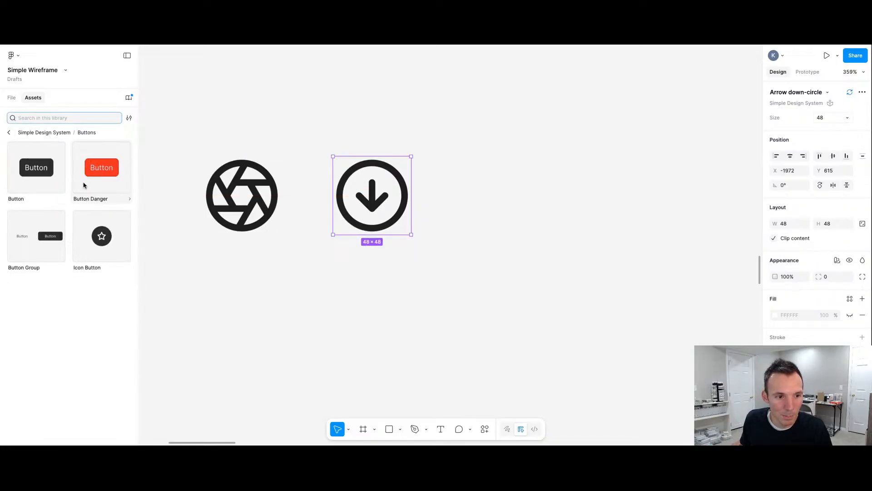
left_click(86, 257)
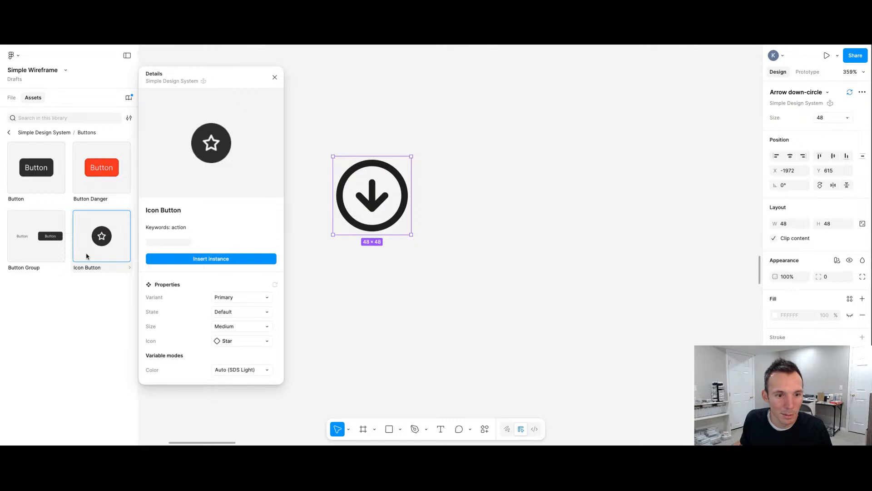
left_click(239, 346)
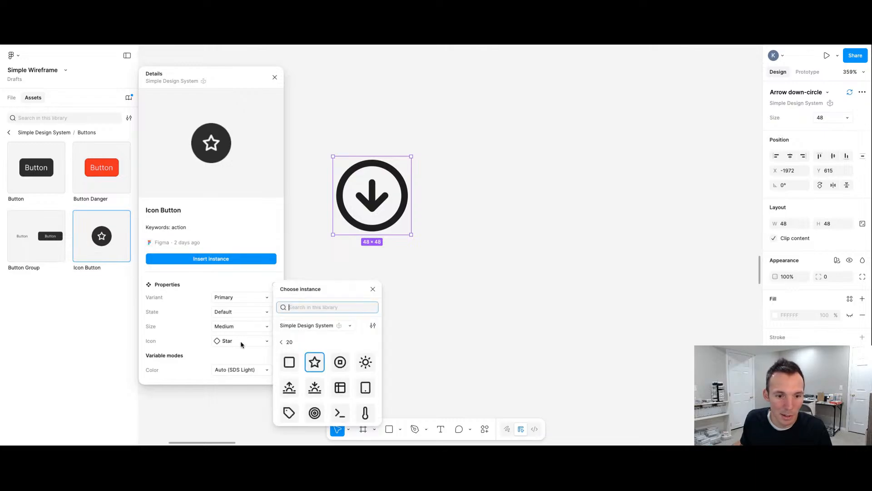
scroll(329, 387, "down", 5)
key("Escape")
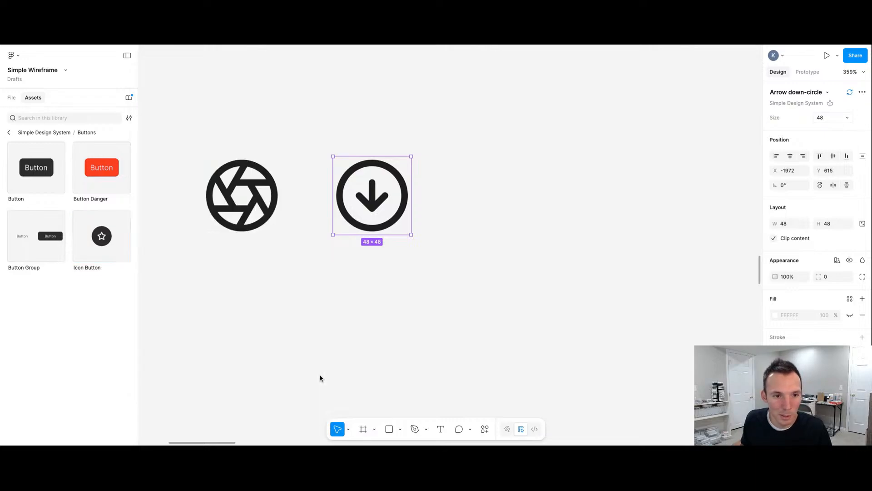
left_click(122, 248)
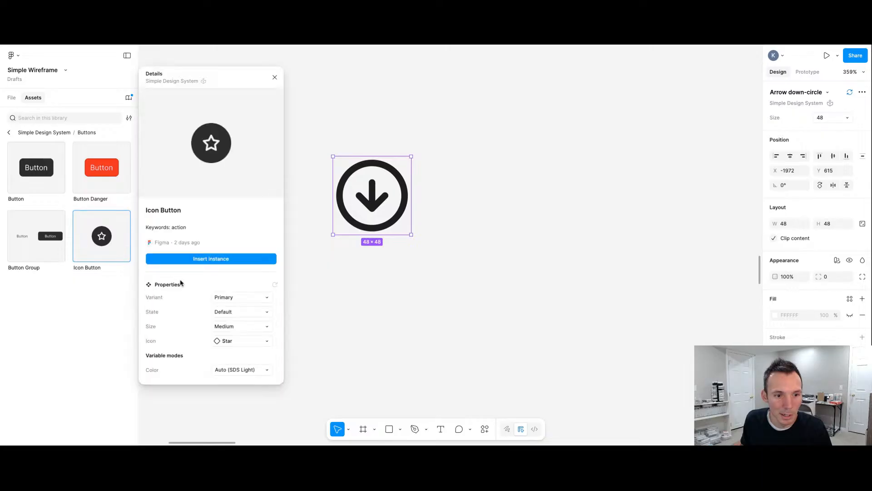
left_click(239, 344)
scroll(327, 389, "down", 5)
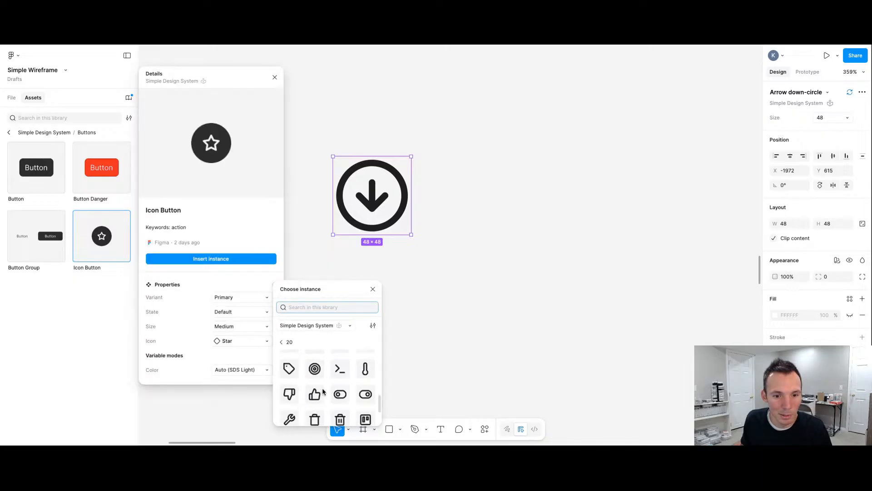
key("Escape")
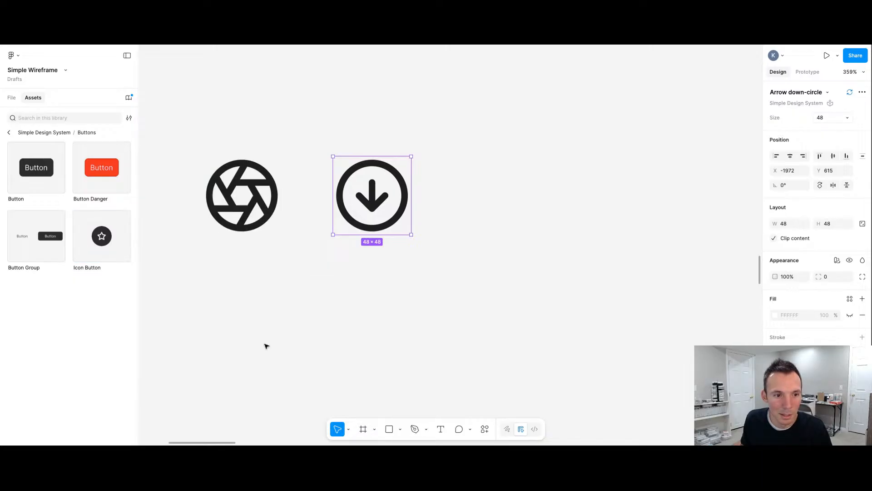
Step: Insert a medium Primary Icon Button with the Star icon beside the Arrow down-circle icon, at X -1904, Y 617
left_click(104, 249)
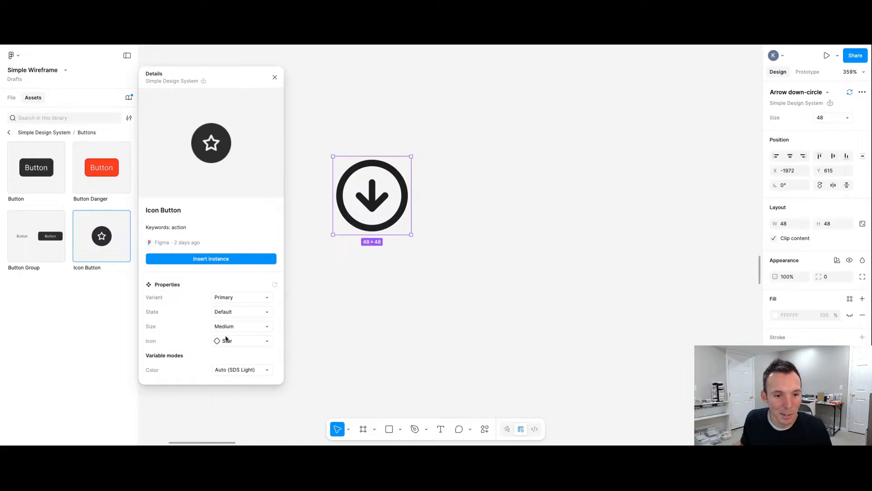
left_click(180, 259)
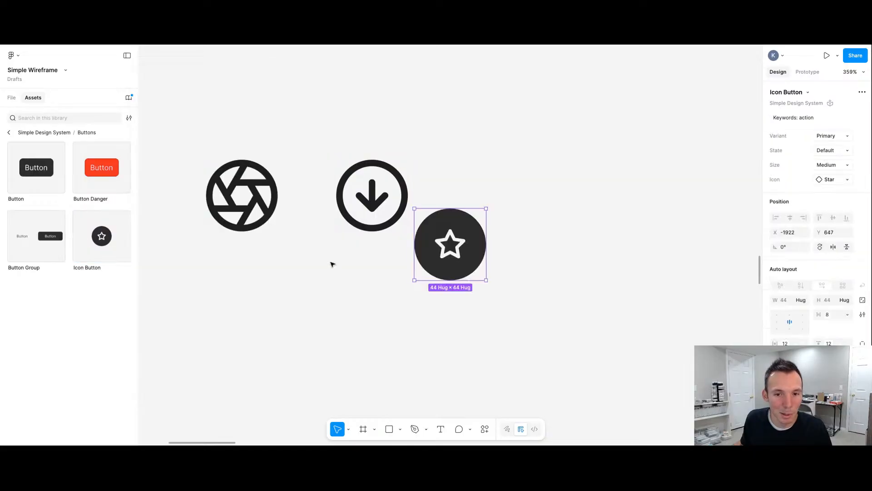
left_click_drag(442, 231, 470, 182)
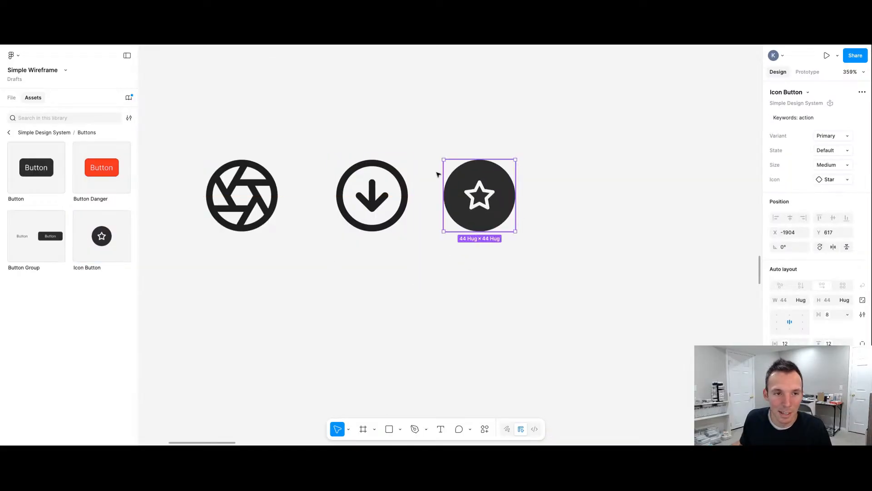
Step: Insert a Review Card from the Simple Design System's Cards and place it beside the Icon Button, at X -1797, Y 615
left_click(9, 133)
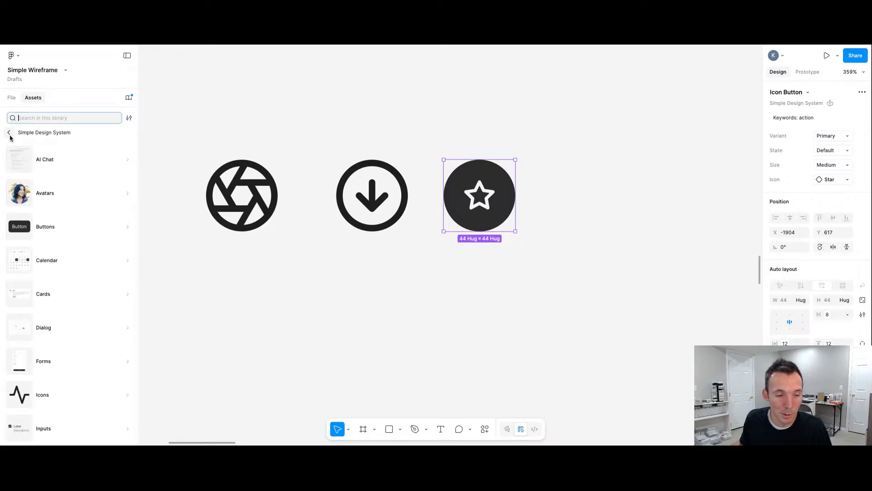
scroll(29, 273, "down", 4)
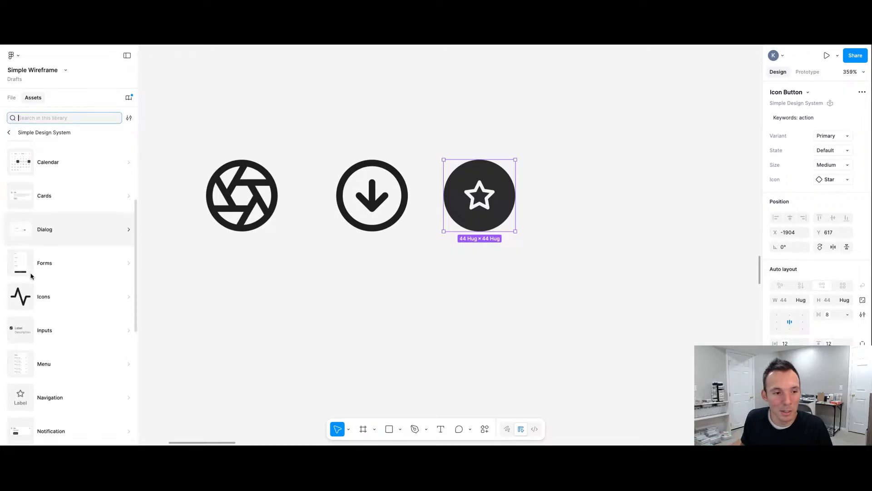
scroll(56, 182, "up", 2)
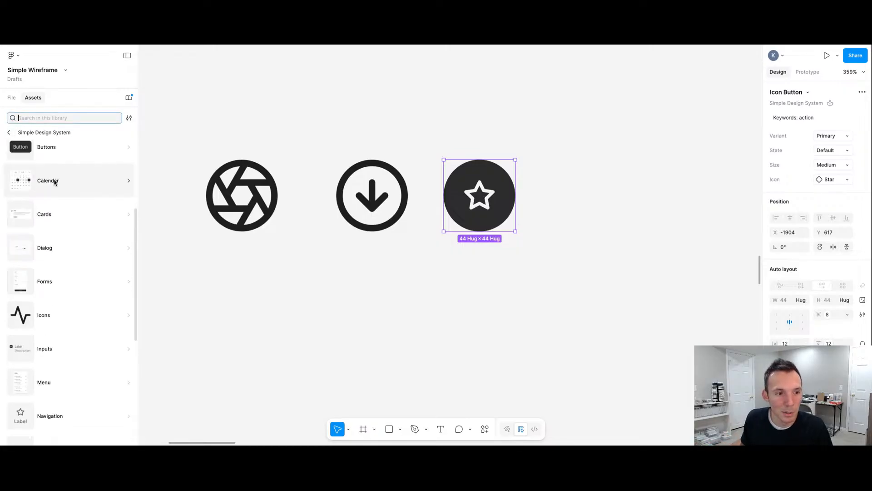
left_click(56, 213)
left_click(104, 240)
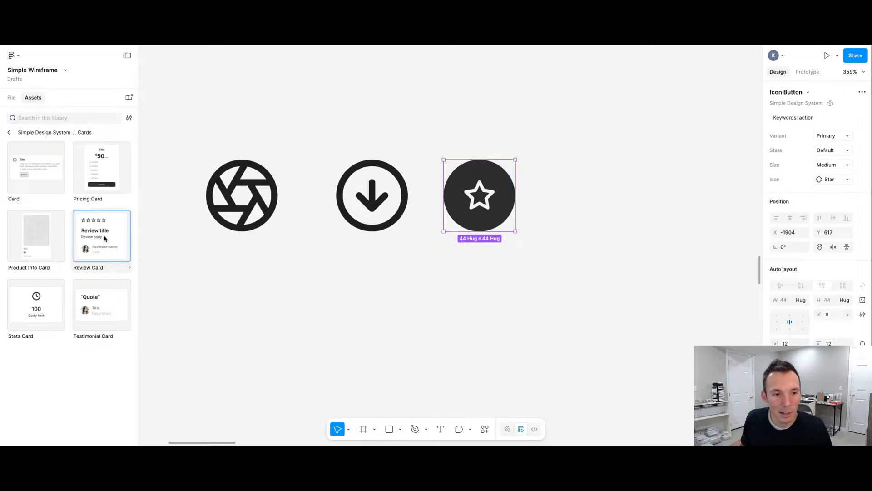
left_click(195, 242)
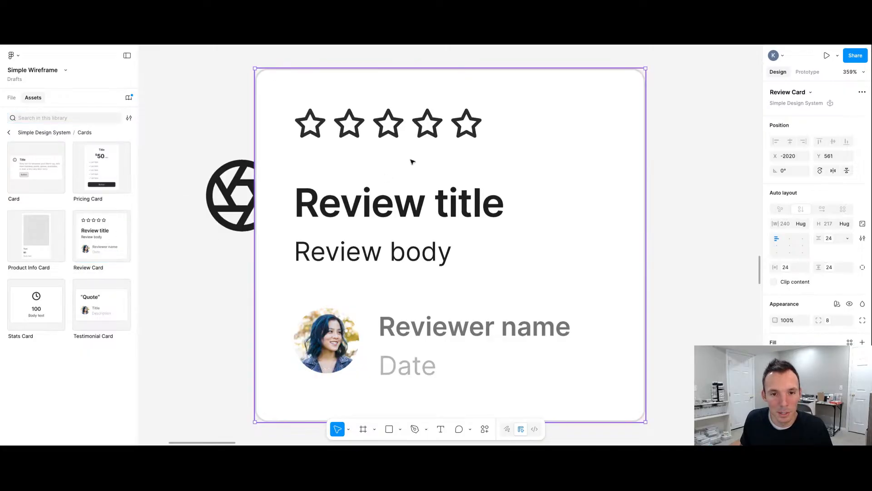
scroll(413, 163, "down", 5)
left_click_drag(470, 147, 600, 178)
Step: Insert an SDS Dark Review Card beside the first Review Card, plus another light Review Card at X -1253, Y 617
left_click(103, 239)
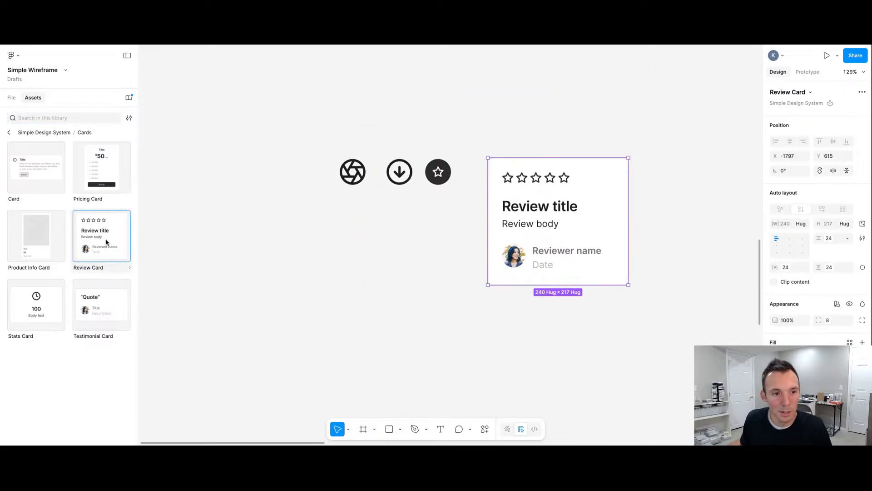
left_click(230, 280)
left_click(233, 305)
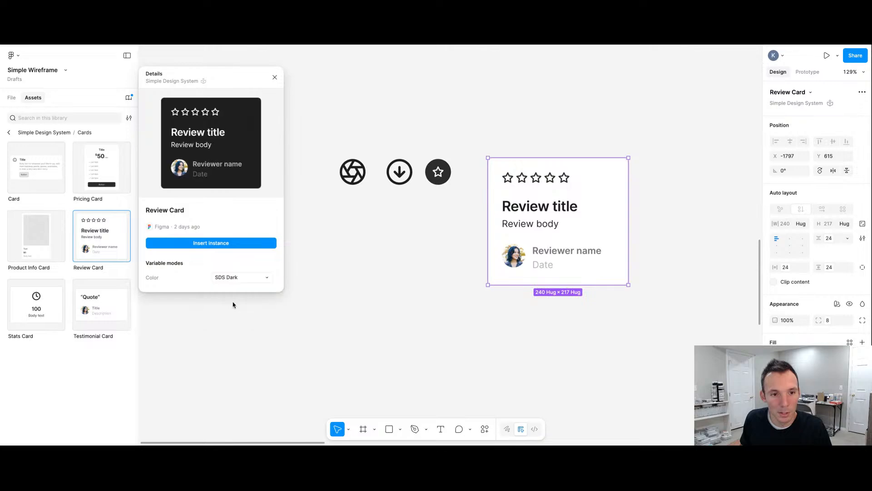
left_click(218, 245)
scroll(300, 241, "down", 5)
left_click_drag(364, 233, 528, 222)
scroll(527, 223, "up", 4)
scroll(312, 224, "down", 2)
scroll(313, 224, "down", 2)
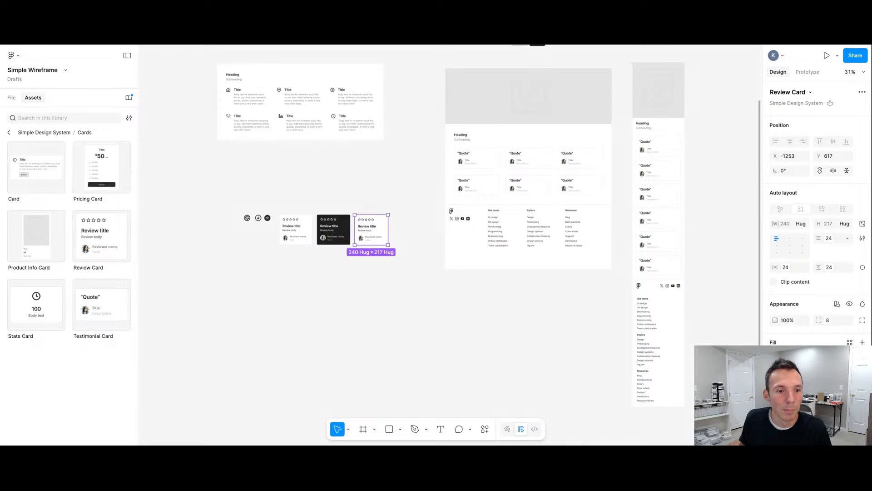
Step: Browse the Simple Design System's component categories
left_click(9, 133)
scroll(96, 255, "down", 3)
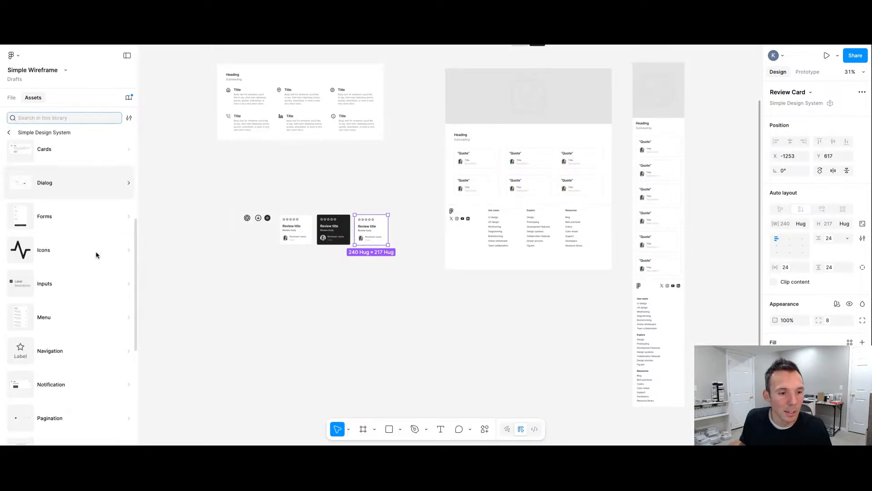
scroll(78, 308, "down", 4)
scroll(78, 308, "up", 2)
scroll(78, 308, "up", 5)
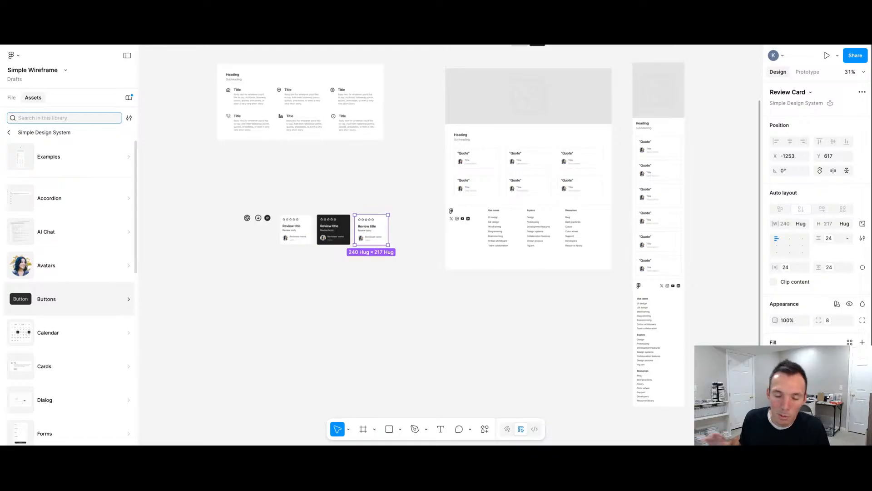
Step: Move the separate mobile Hero Actions section to X -1083, Y -1061, and return to the overview of all libraries
scroll(195, 261, "right", 3)
scroll(278, 149, "up", 5)
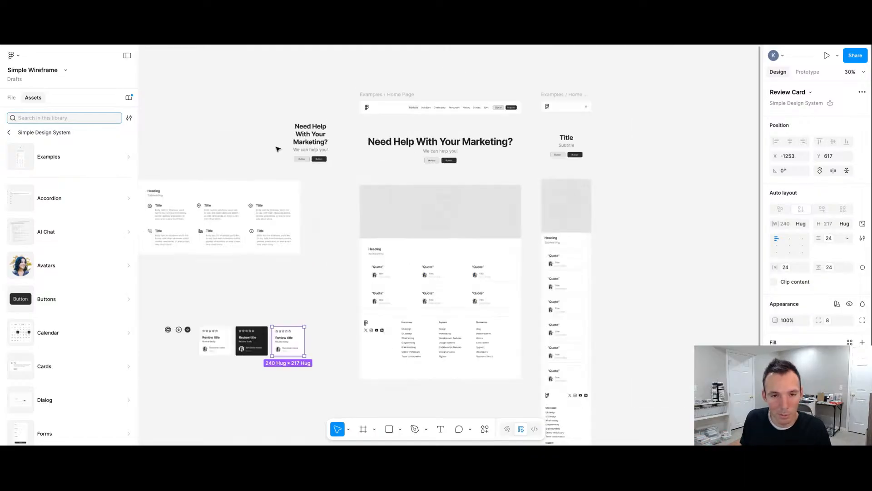
mouse_move(316, 118)
left_mouse_down()
mouse_move(337, 118)
mouse_move(326, 118)
left_mouse_up()
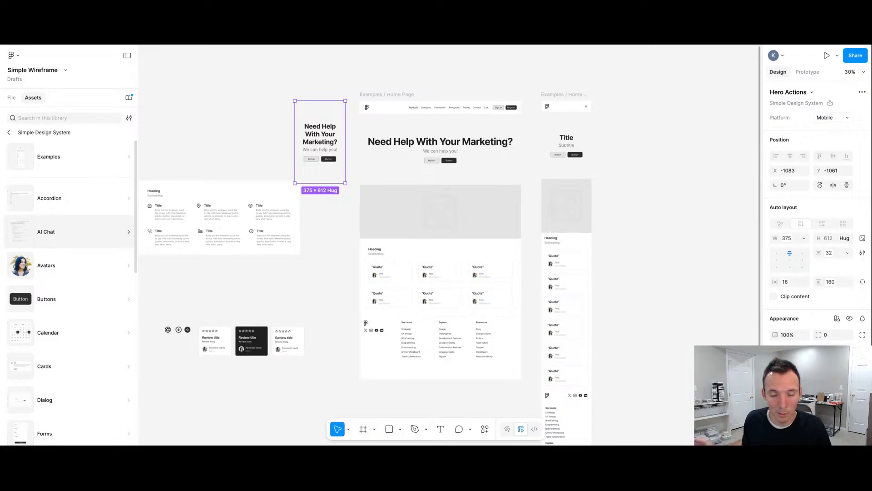
left_click(9, 133)
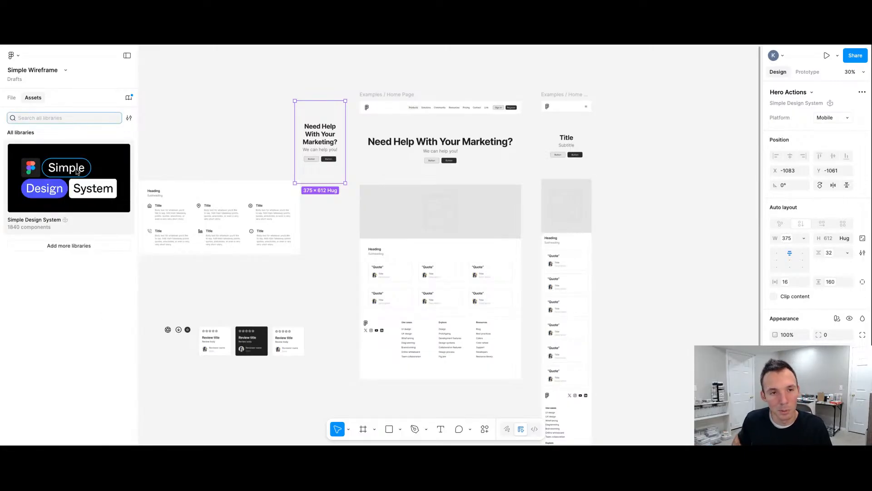
left_click(129, 45)
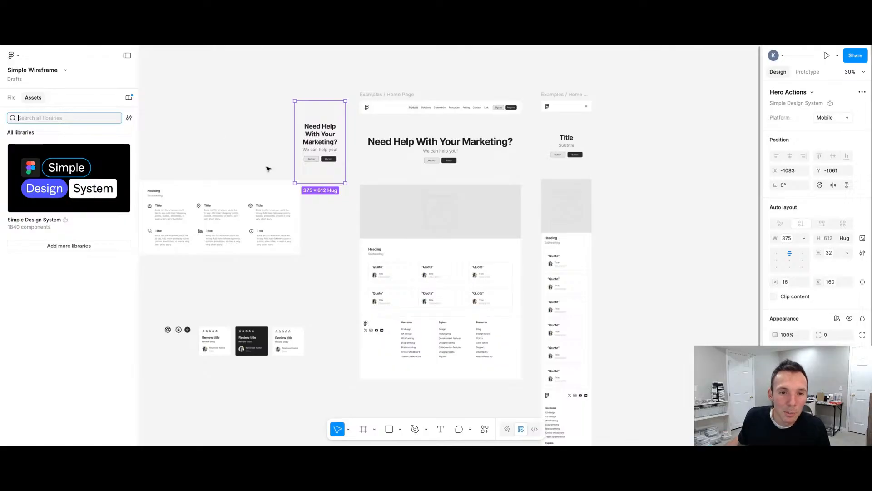
Step: Set the width of the desktop home page's Text Content Heading above the quote cards to Fill container
scroll(424, 257, "up", 3)
scroll(423, 258, "up", 2)
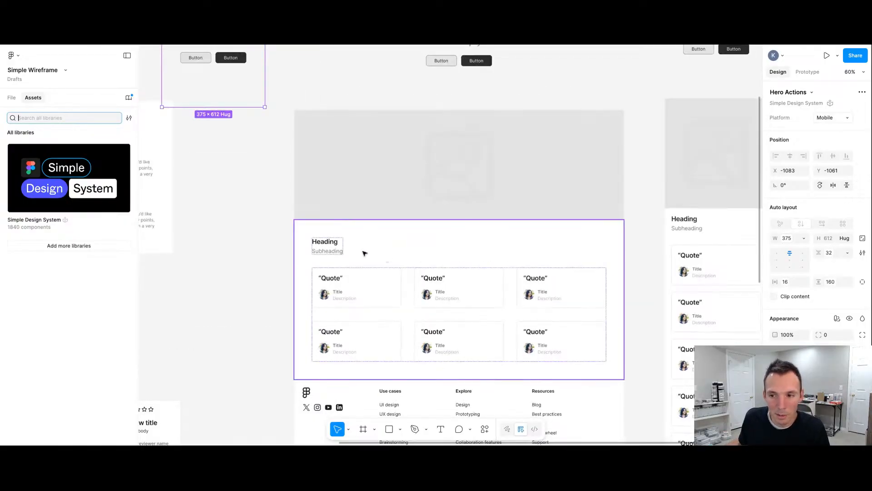
left_click(340, 247)
left_click(341, 245)
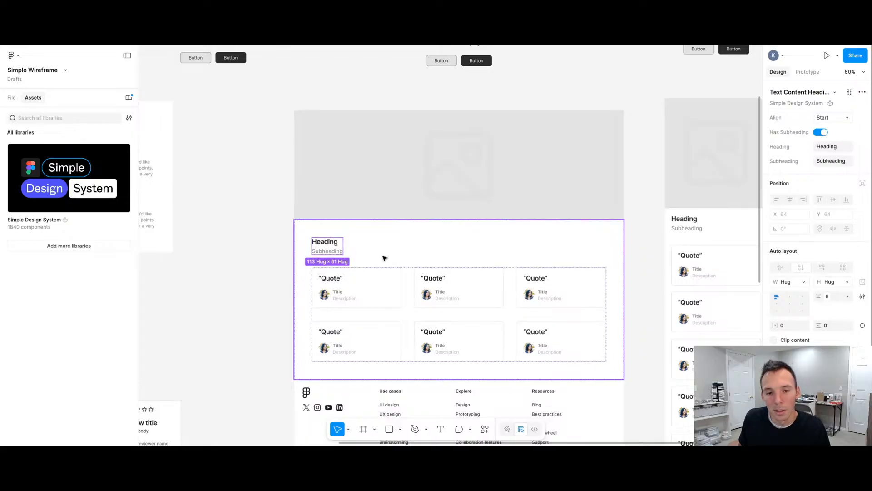
scroll(394, 260, "up", 3)
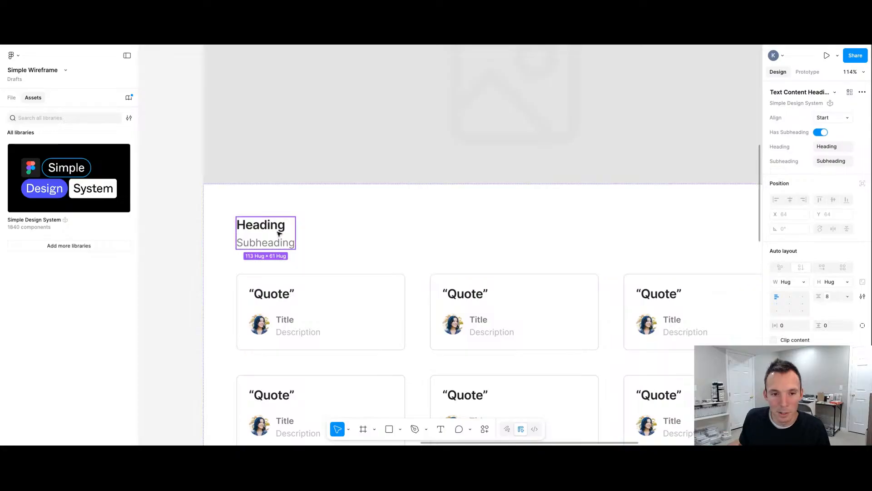
scroll(454, 259, "down", 5)
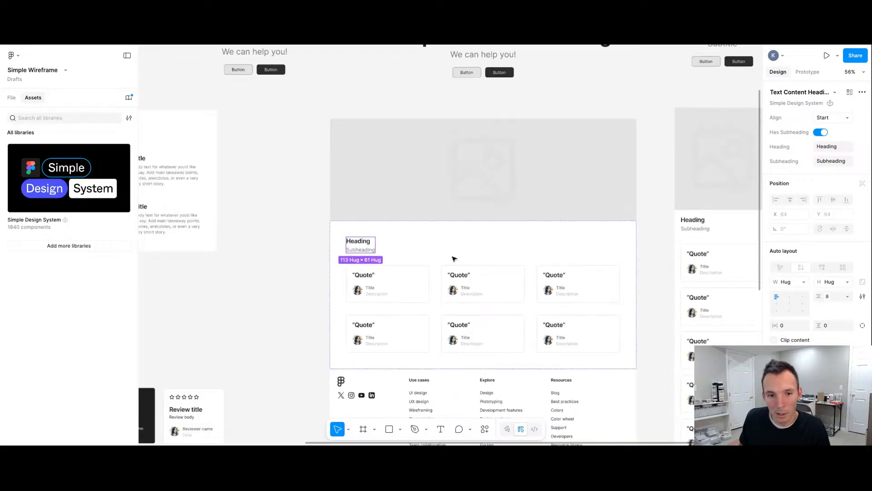
scroll(437, 258, "up", 3)
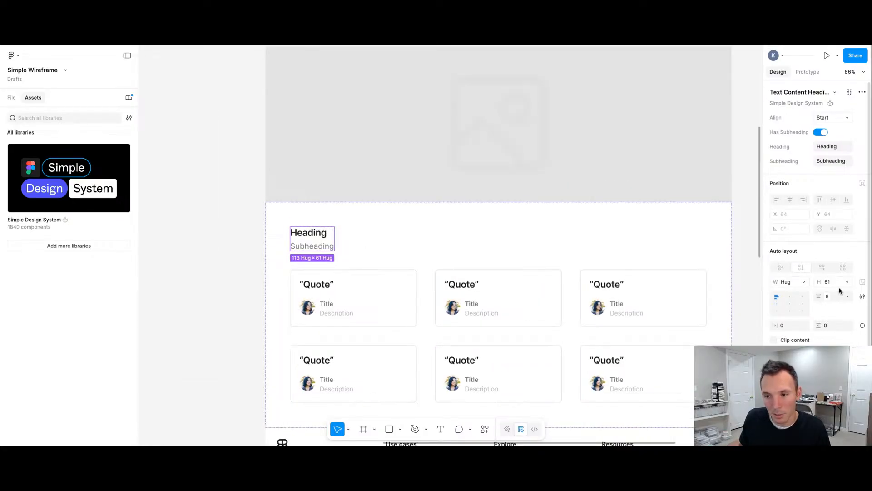
left_click(788, 281)
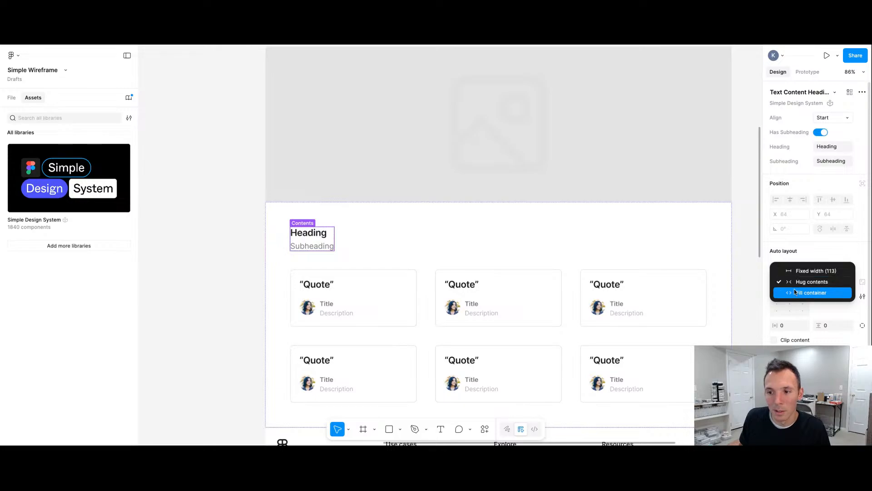
left_click(794, 290)
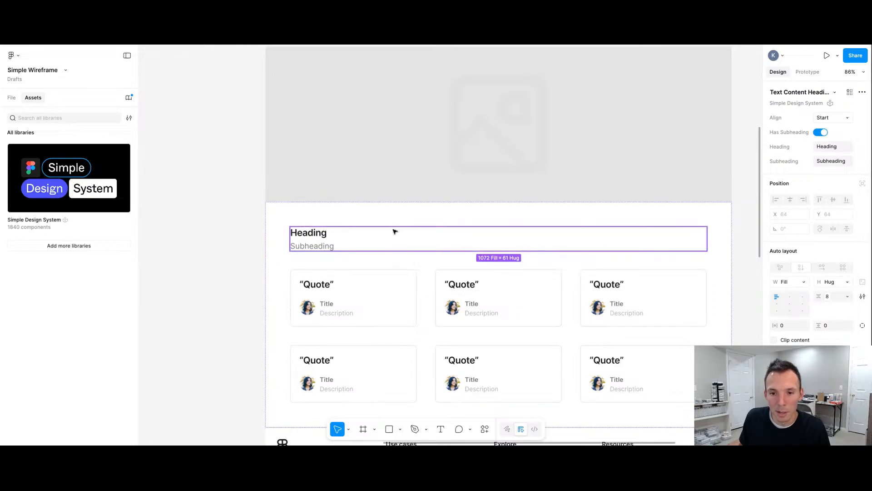
Step: Center-align the Heading and Subheading texts above the desktop page's quote cards
double_click(318, 237)
left_click(789, 324)
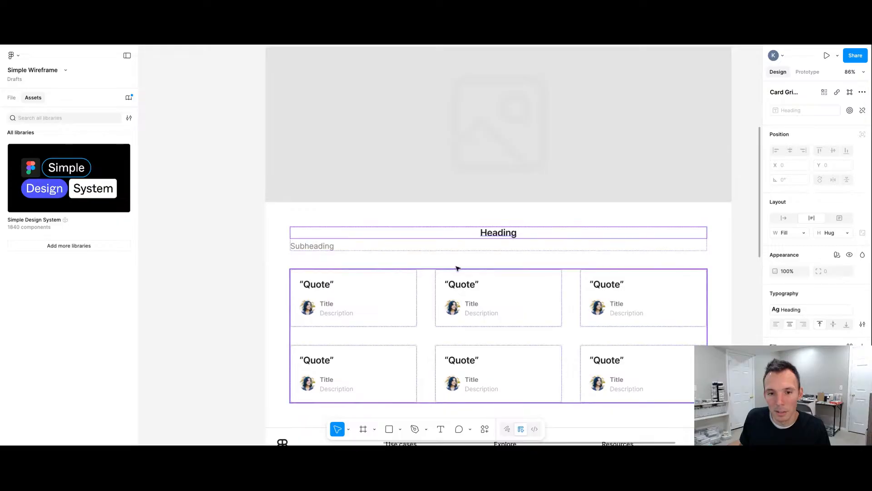
left_click(330, 246)
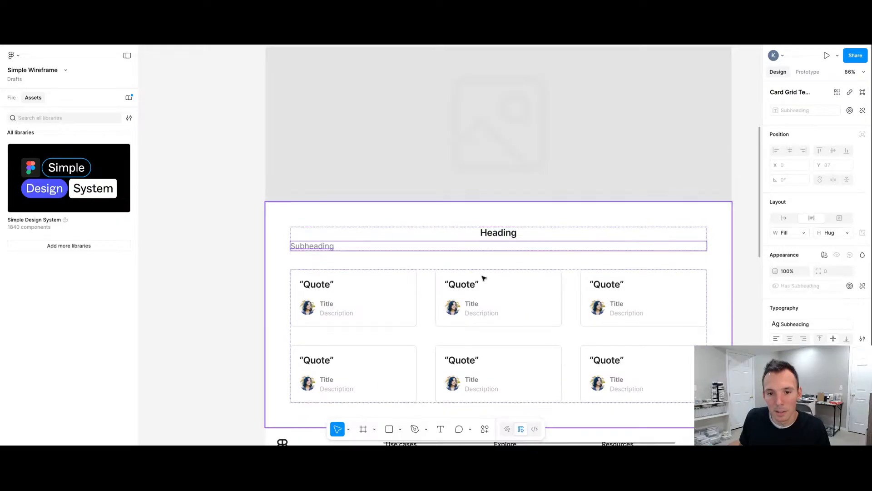
left_click(789, 339)
Step: Apply the Title Page text style to the quote section's Heading and the Heading text style to its Subheading
scroll(693, 294, "down", 3)
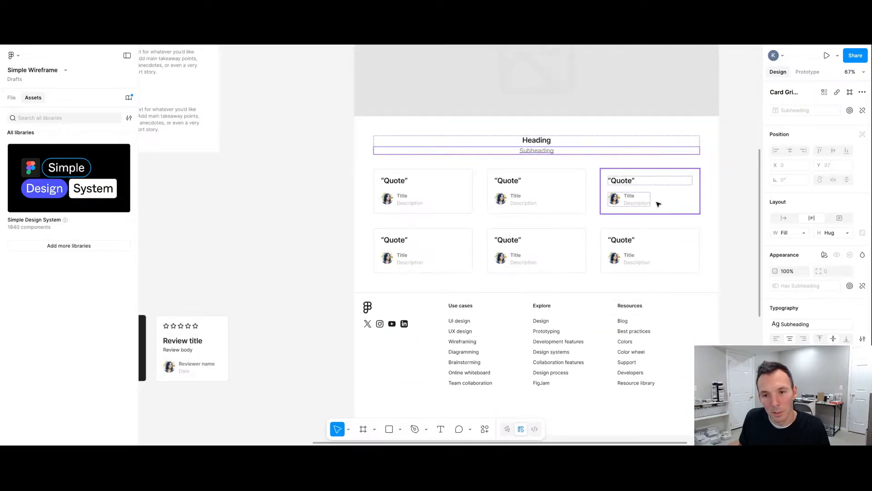
scroll(590, 218, "up", 3)
left_click(539, 218)
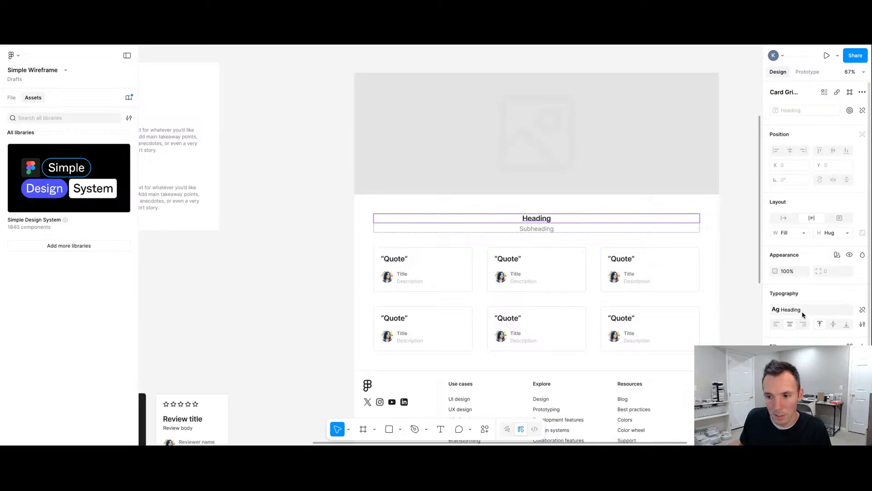
left_click(786, 309)
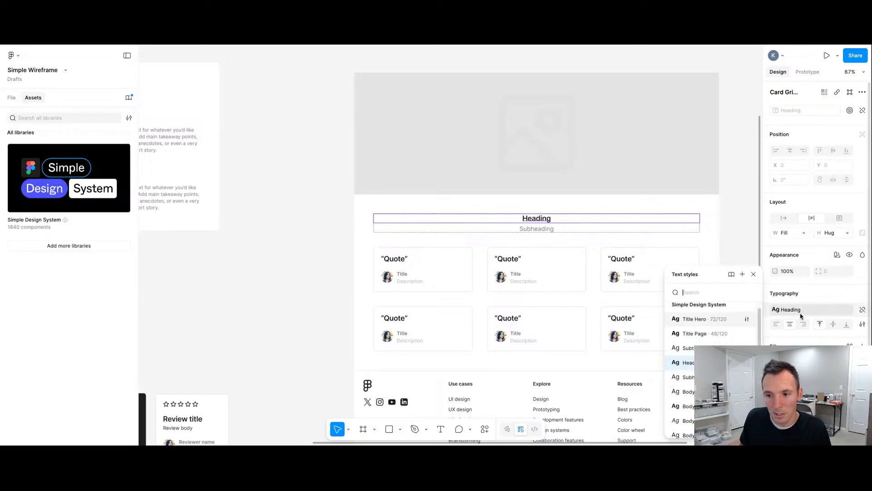
left_click(712, 334)
left_click(551, 237)
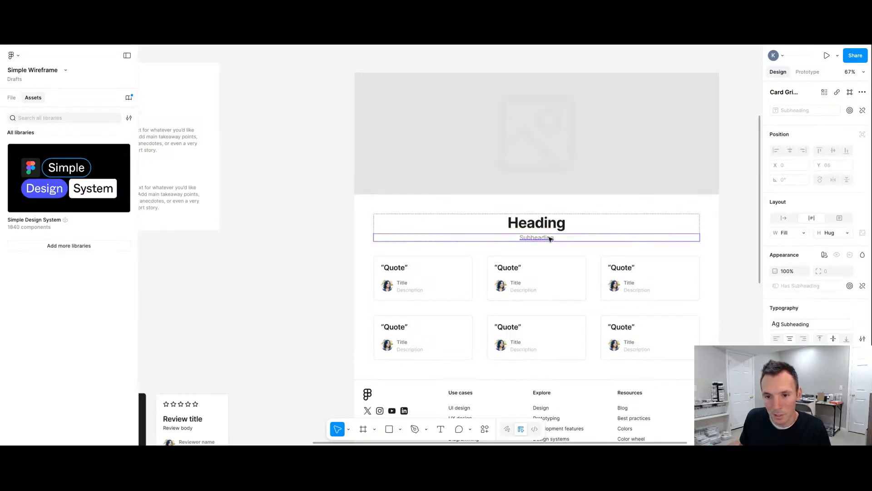
left_click(788, 324)
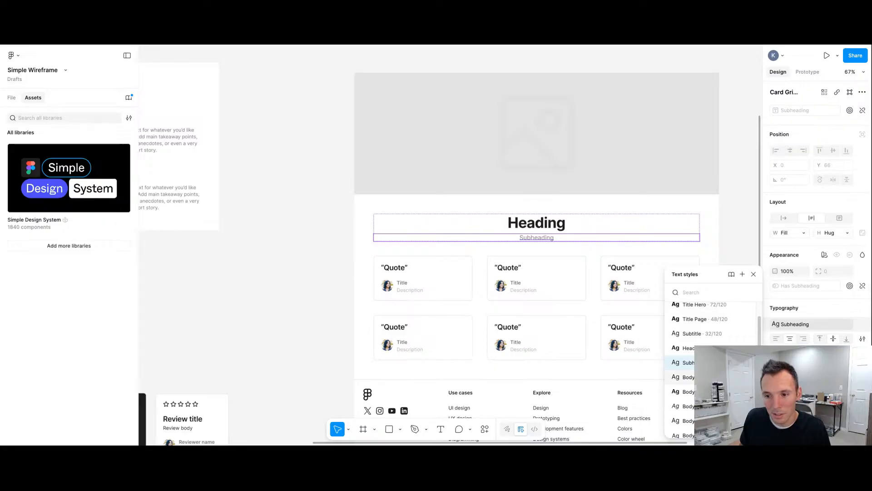
left_click(686, 348)
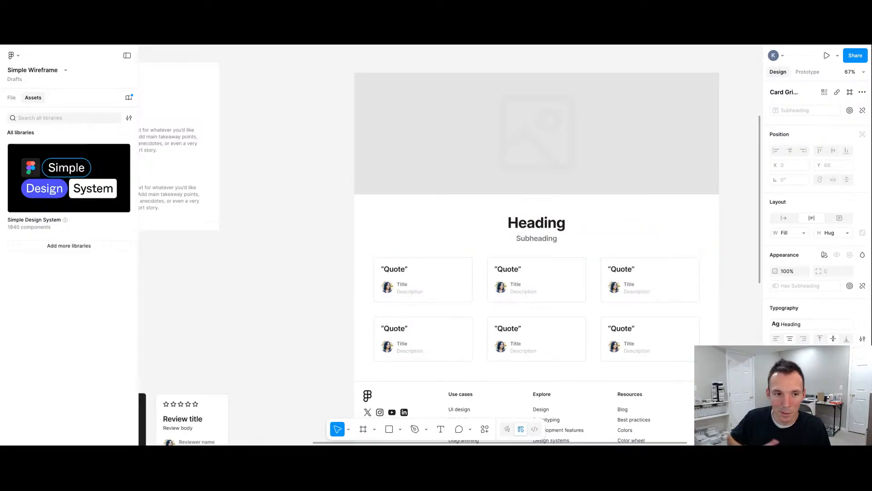
Step: Examine the desktop and mobile home page wireframes together with the loose sections and components beside them
scroll(684, 318, "down", 3)
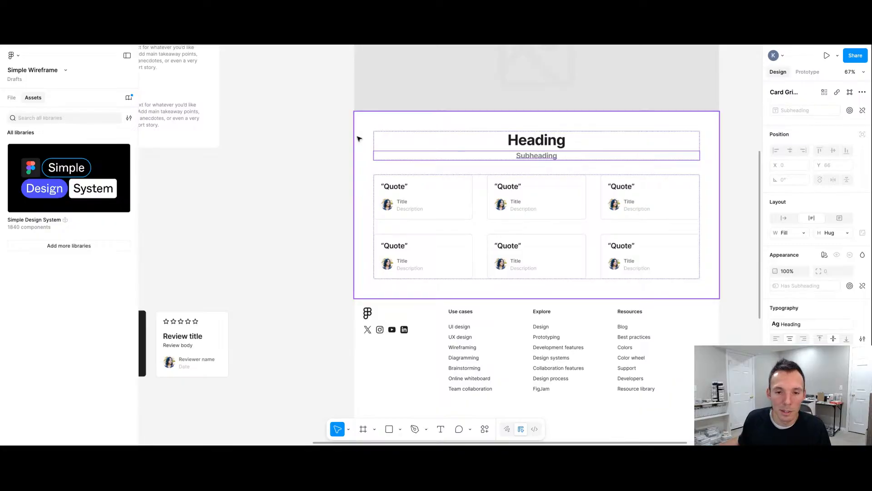
scroll(397, 171, "up", 5)
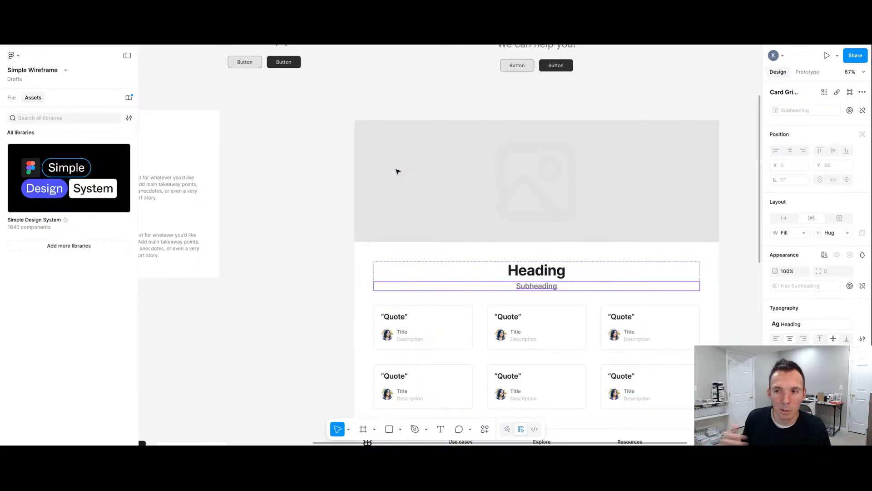
scroll(398, 171, "up", 3)
scroll(392, 180, "down", 5, "ctrl")
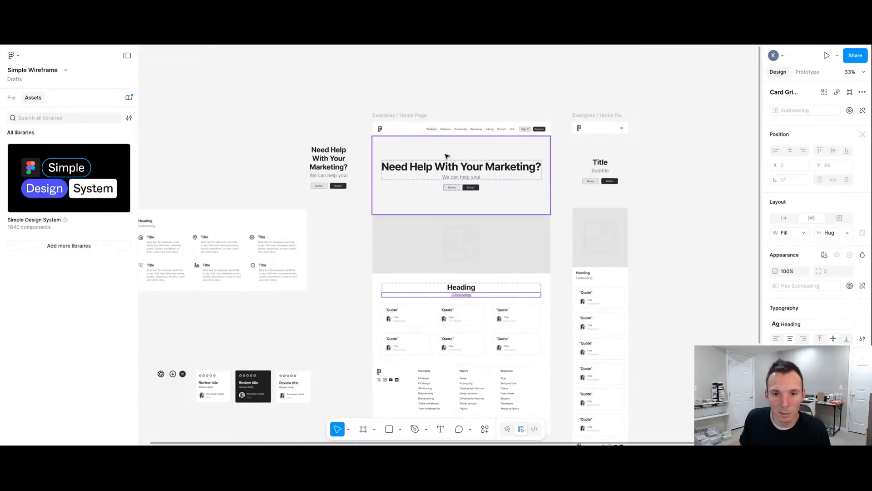
scroll(447, 157, "down", 3, "ctrl")
scroll(507, 138, "up", 3, "ctrl")
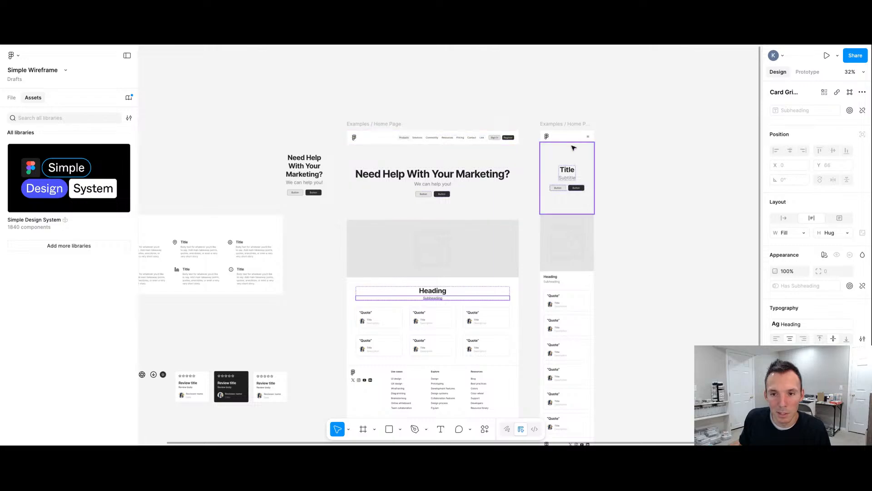
scroll(573, 148, "down", 5)
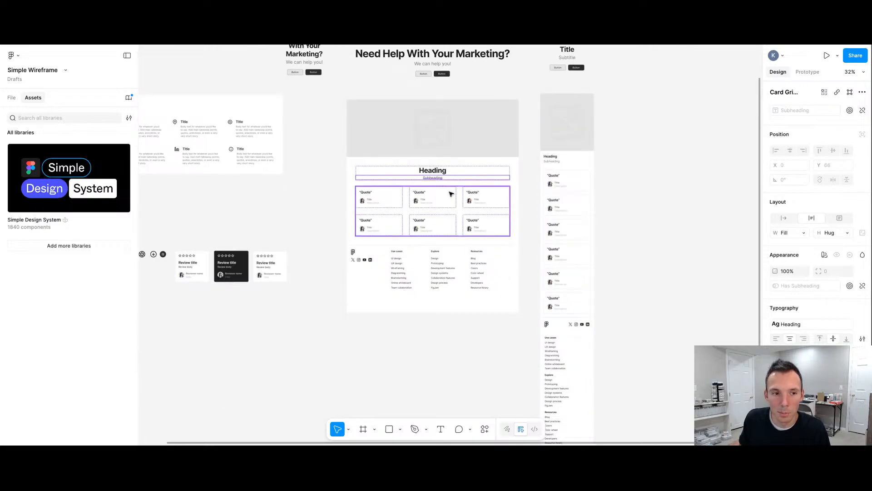
scroll(451, 194, "down", 3, "ctrl")
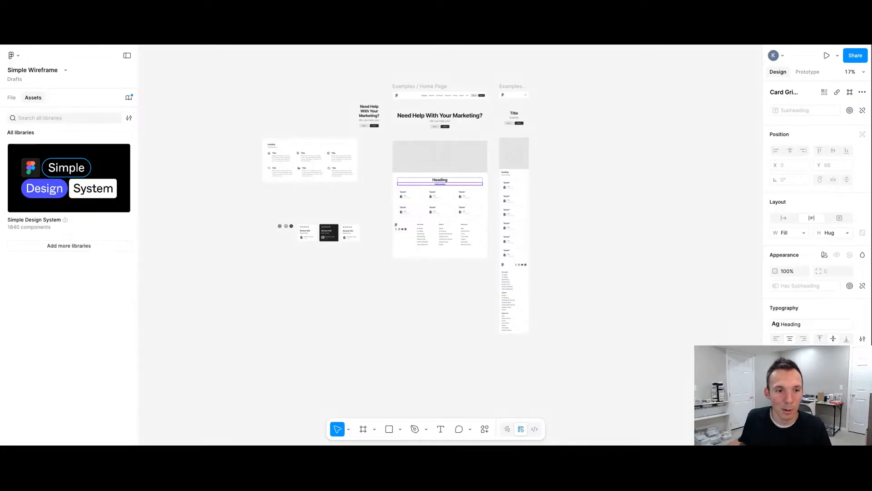
left_click(11, 97)
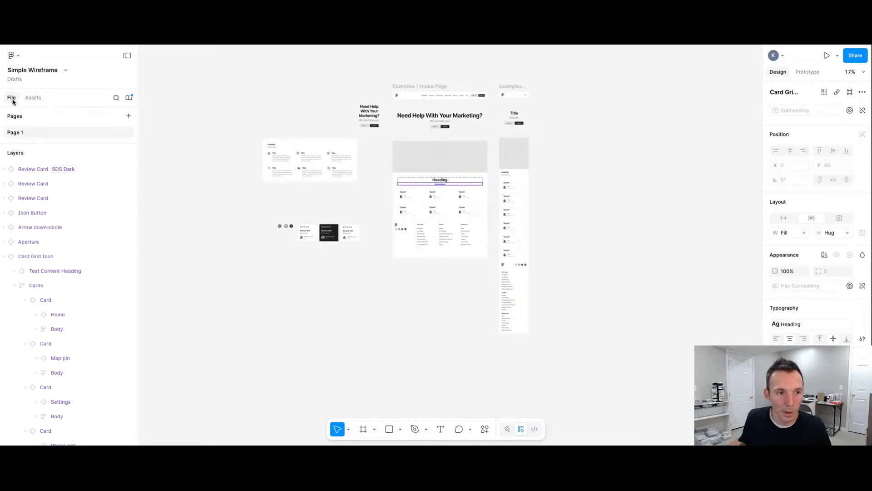
left_click(35, 99)
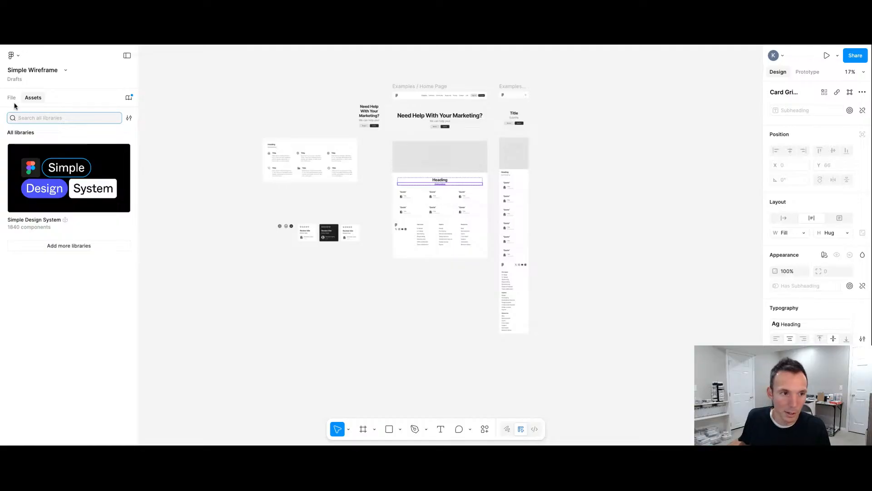
left_click(11, 97)
left_click(33, 97)
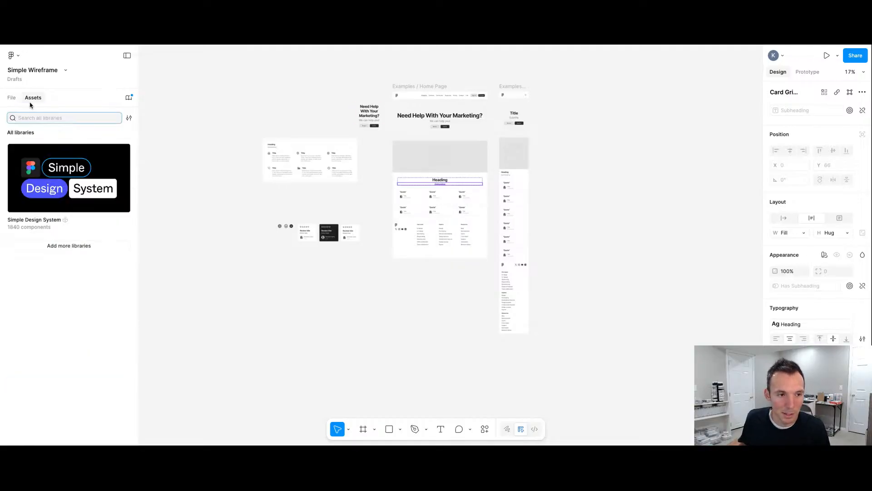
left_click(184, 45)
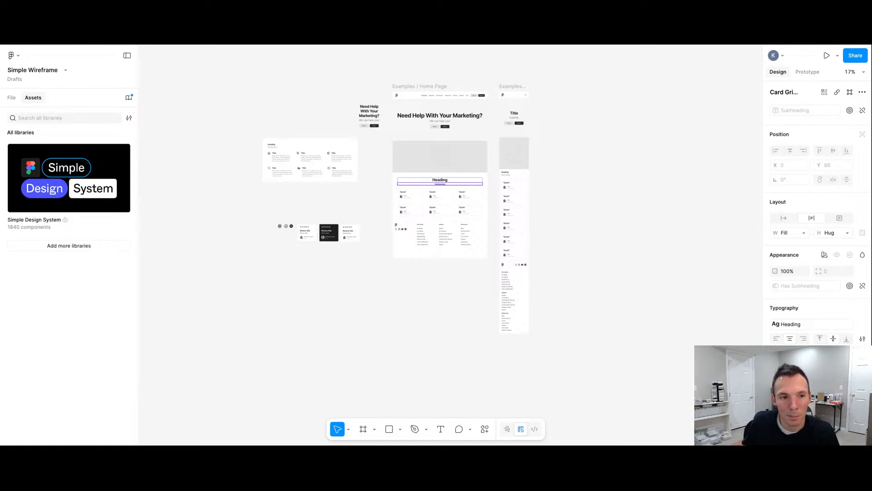
left_click(68, 118)
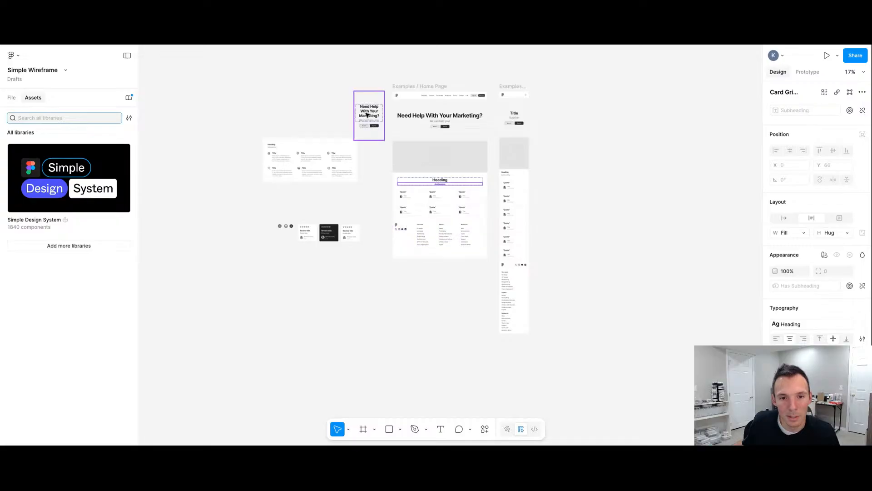
Step: Create a 1440 × 1024 desktop frame on the empty canvas beside the mobile home page example
left_click(375, 101)
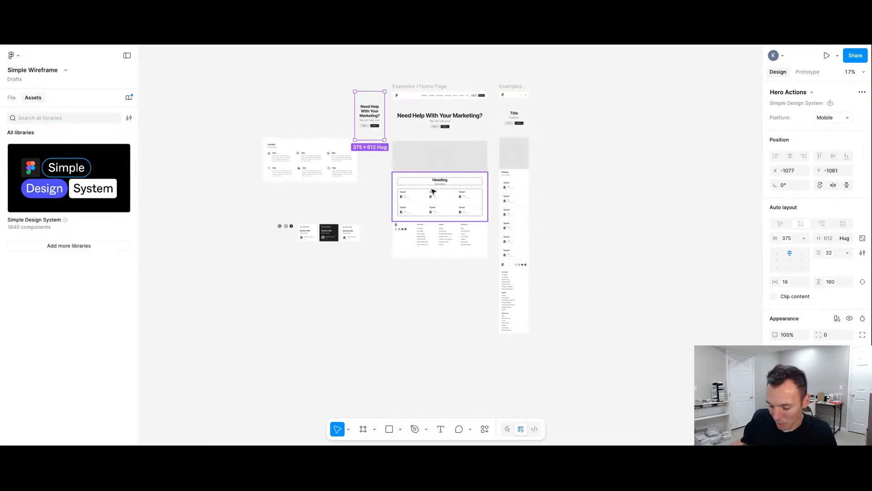
key("f")
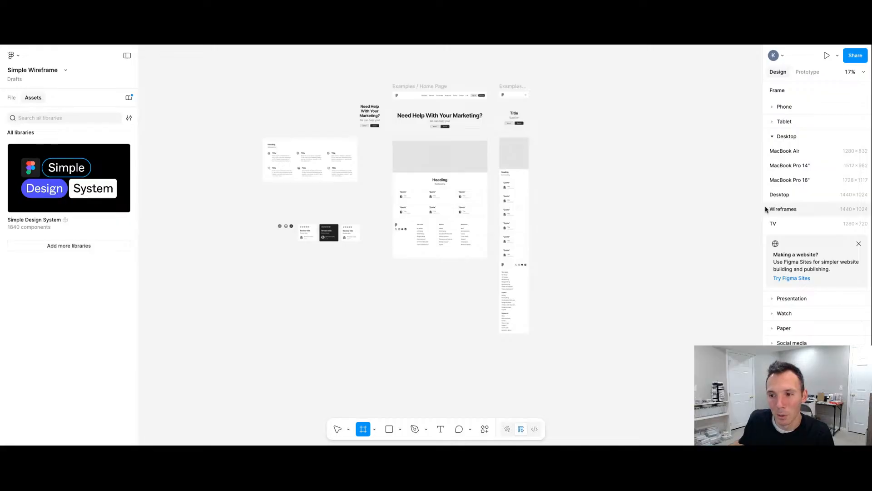
left_click(780, 208)
scroll(712, 214, "up", 5)
left_click_drag(584, 260, 622, 171)
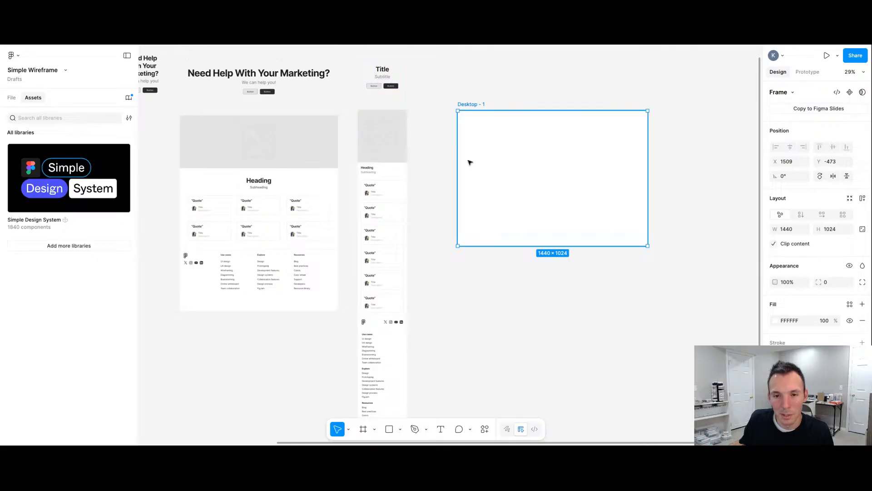
Step: Draw a row of three equal grey rectangles, each about 306 × 262, inside the new desktop frame
left_click(389, 429)
mouse_move(475, 157)
left_mouse_down()
mouse_move(486, 179)
mouse_move(516, 192)
mouse_move(607, 185)
left_mouse_up()
Step: Wrap the three grey rectangles in a horizontal auto layout and center it vertically in the desktop frame
left_click(513, 185)
left_click(553, 183, "shift")
left_click(605, 181, "shift")
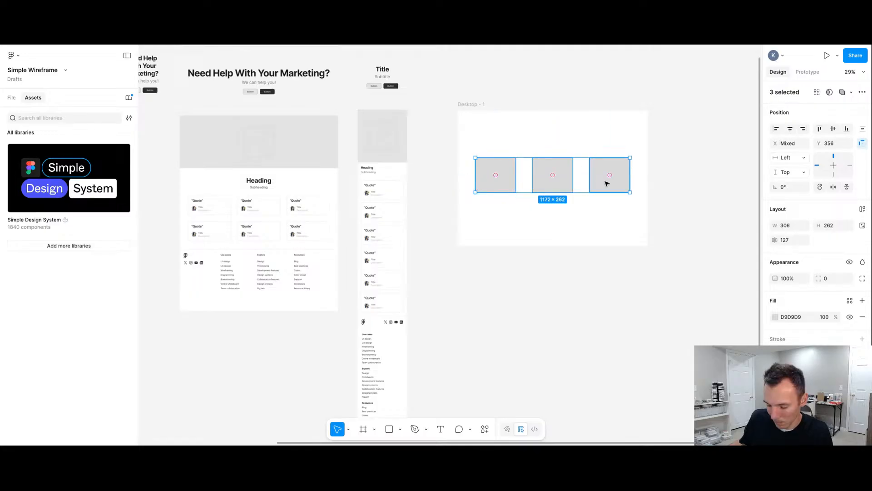
key("shift+a")
left_click(833, 129)
Step: Add a text box about 529 × 97 above the row of rectangles, reading "Main Heading"
left_click(441, 429)
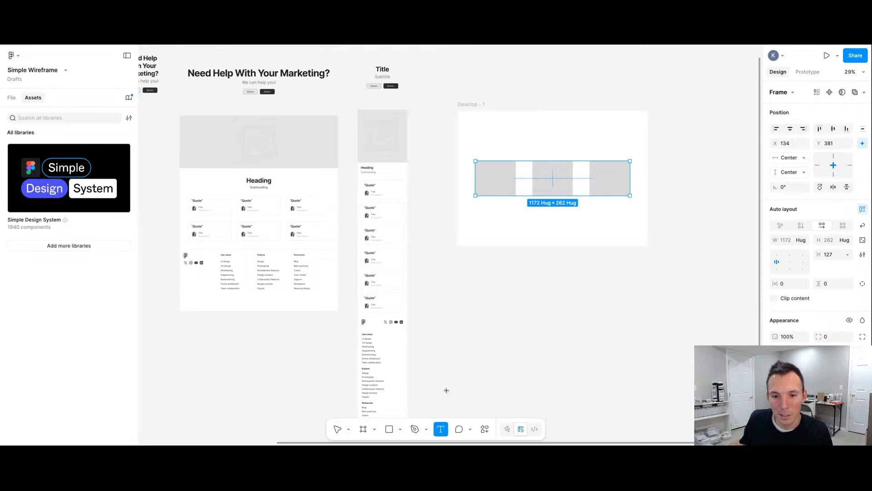
left_click_drag(503, 132, 572, 144)
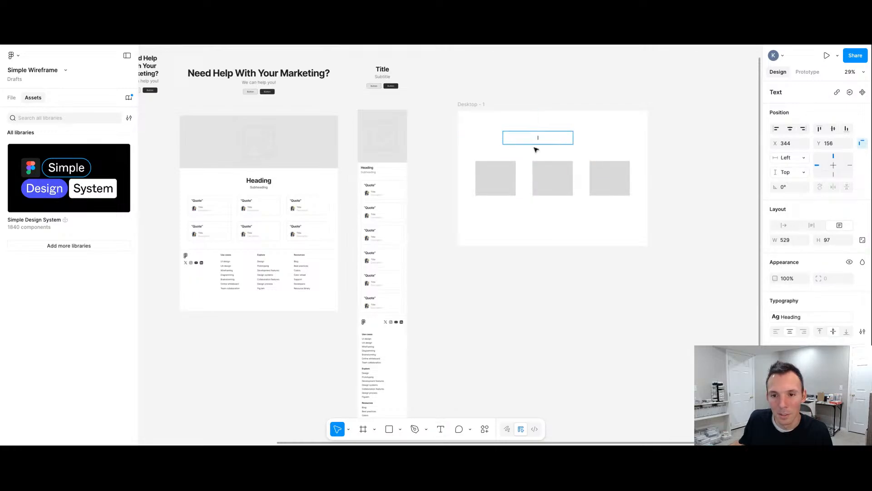
scroll(534, 149, "up", 3)
type("Maoin")
key("BackSpace")
key("BackSpace")
key("BackSpace")
type("in Heading")
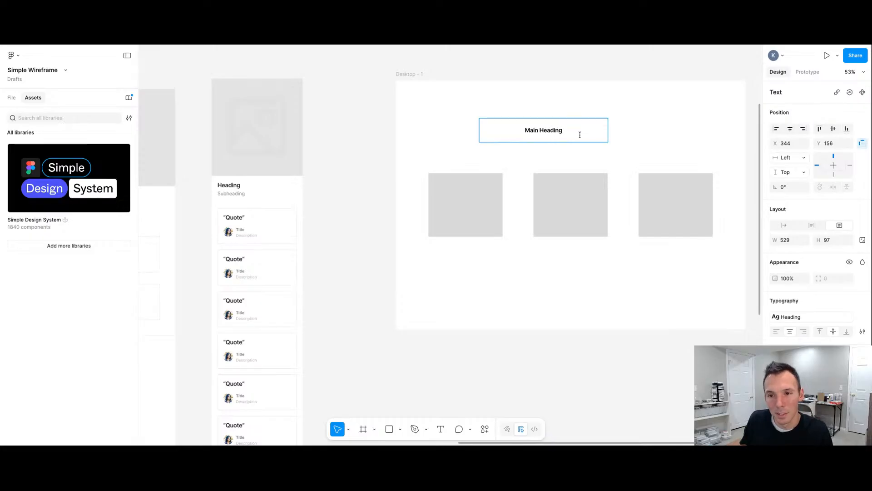
key("Escape")
Step: Shrink the "Main Heading" text box to fit its text and move it to about X 658, Y 177
double_click(609, 130)
scroll(552, 137, "up", 5)
left_click_drag(550, 127, 616, 120)
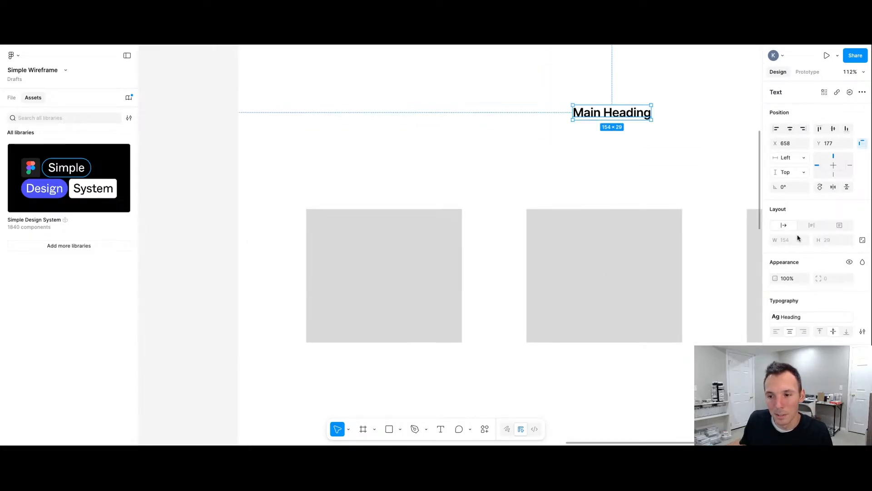
Step: Apply the Title Hero text style to the "Main Heading" text
left_click(810, 315)
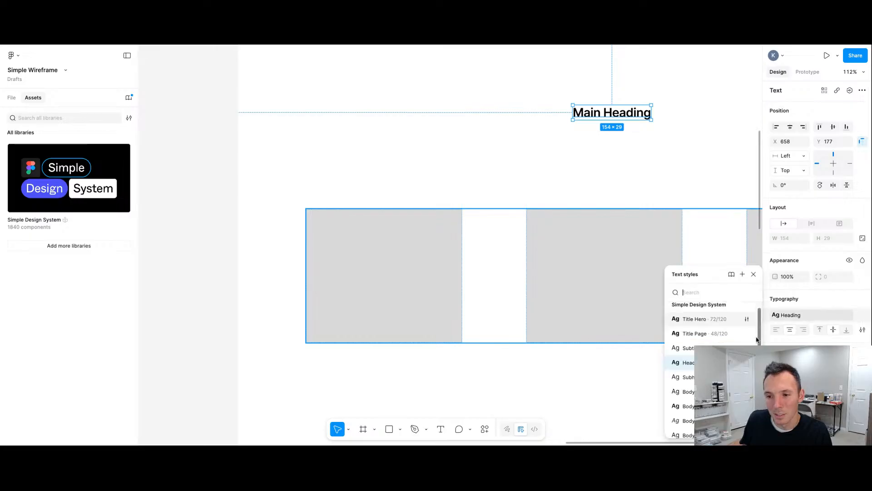
left_click(705, 319)
scroll(687, 298, "down", 5)
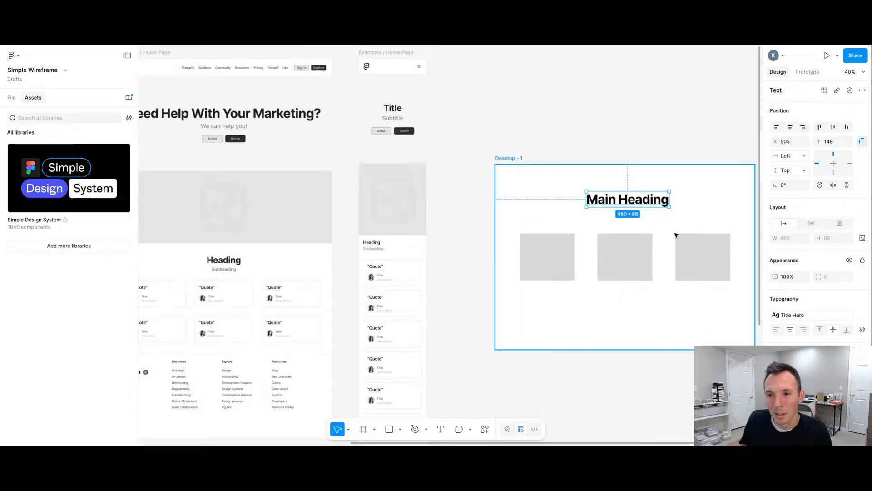
scroll(675, 233, "up", 5)
scroll(530, 165, "down", 5)
left_click(739, 264)
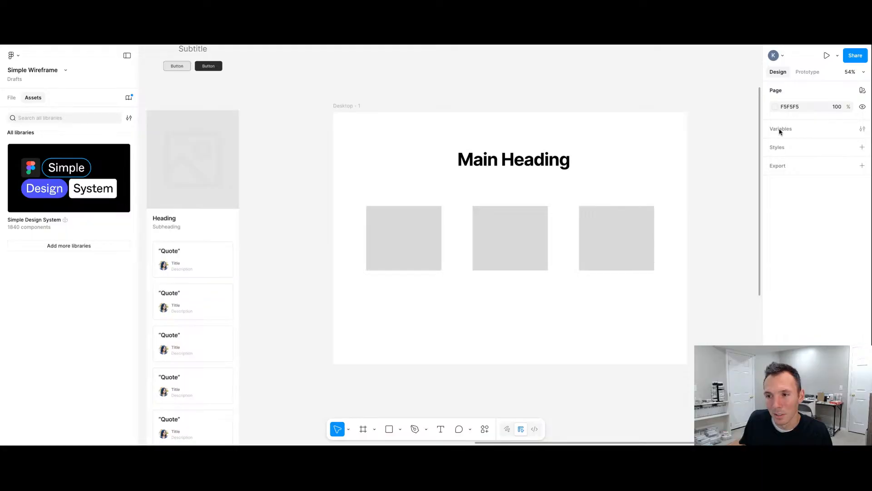
Step: Review the Simple Design System text styles available for "Main Heading" and view its frame beside the home page examples
left_click(552, 166)
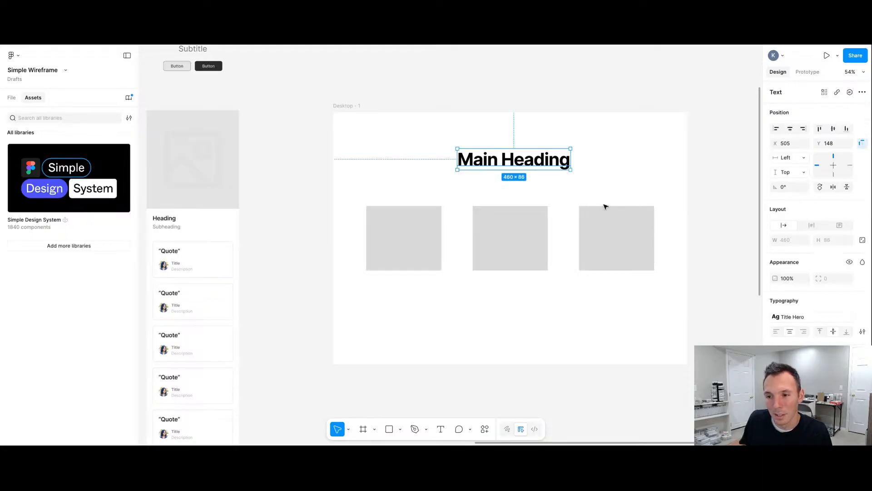
left_click(795, 318)
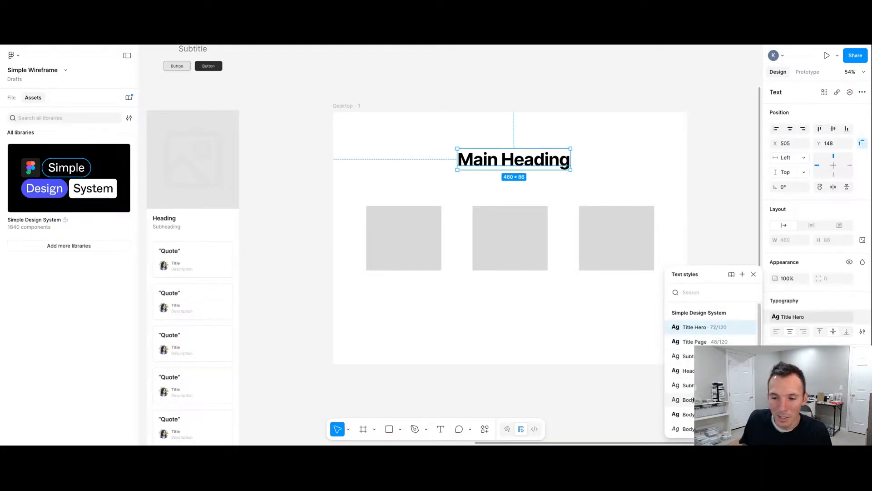
scroll(580, 296, "down", 3)
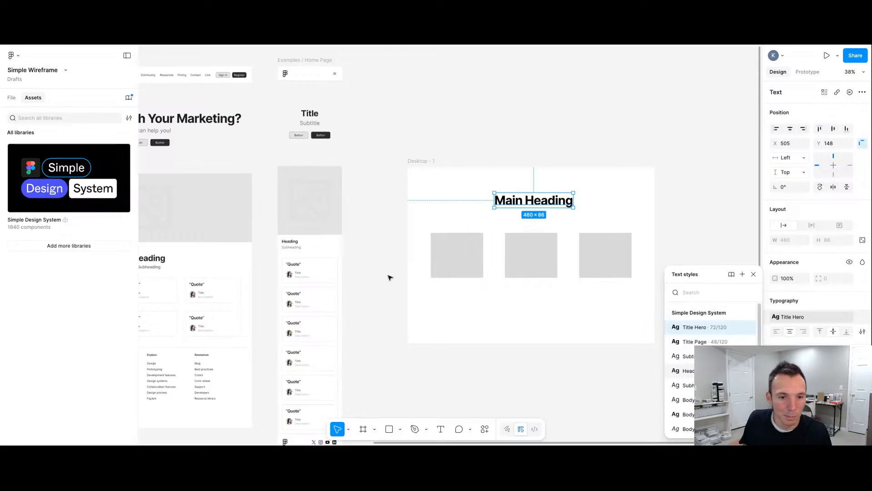
scroll(345, 266, "down", 3)
scroll(345, 266, "down", 2)
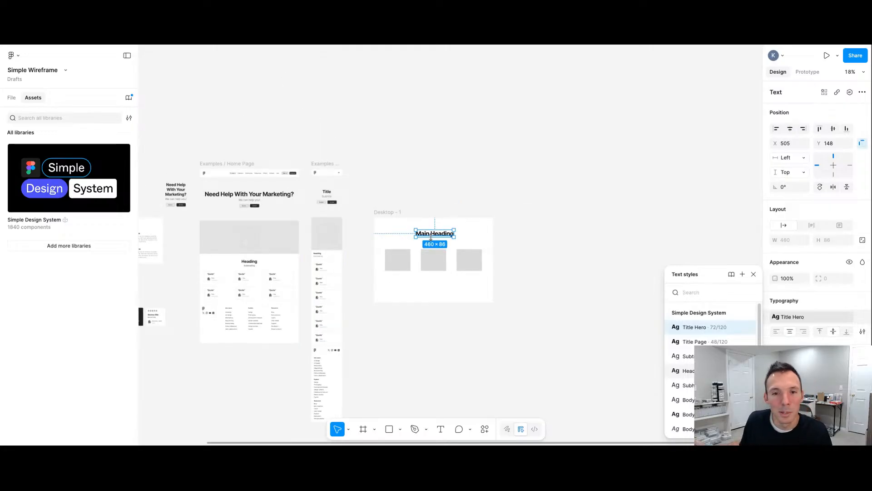
Step: Center "Main Heading" horizontally above the rectangles, moving it down to about X 490, Y 189
scroll(443, 240, "up", 5)
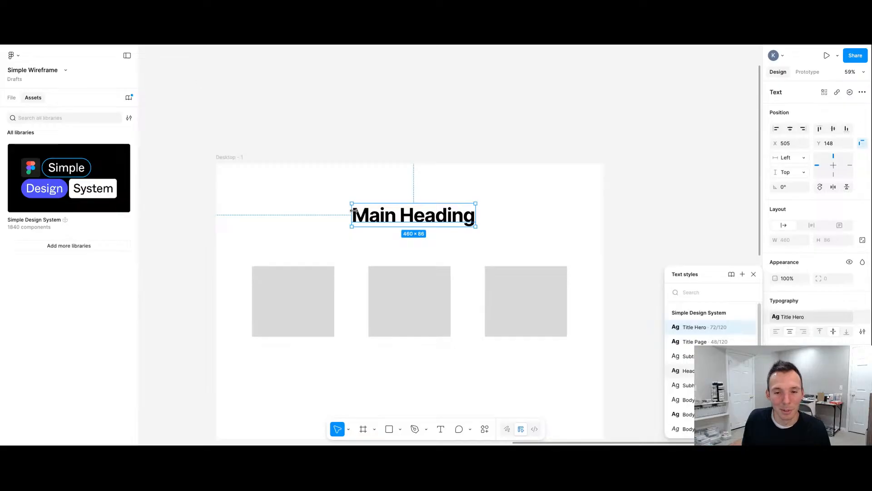
scroll(356, 208, "up", 4)
scroll(400, 230, "down", 4)
left_click_drag(431, 234, 428, 244)
scroll(465, 278, "up", 4)
scroll(465, 291, "down", 4)
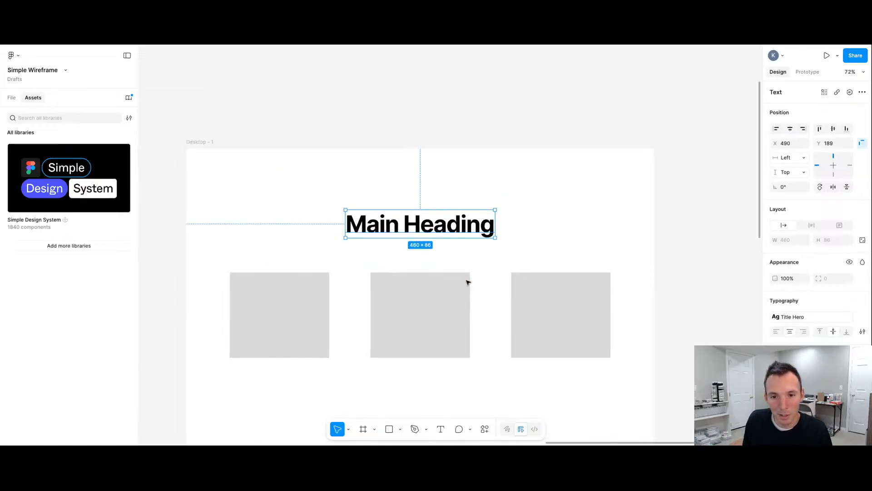